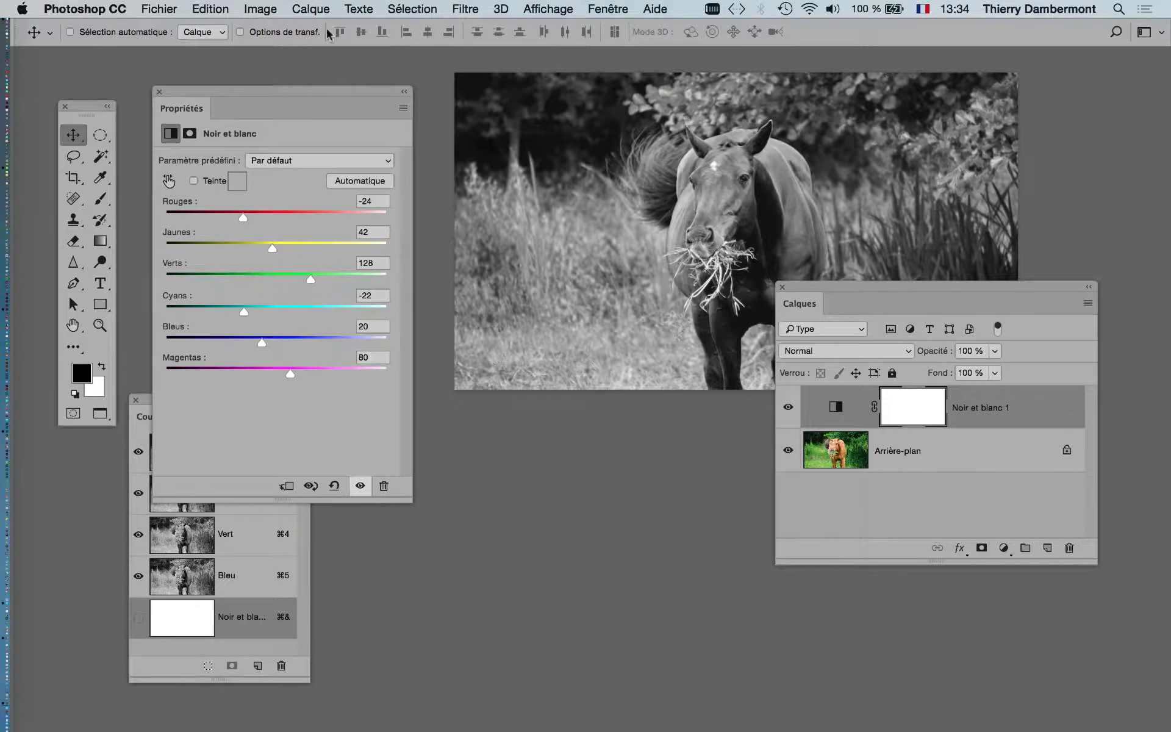
Step: Compare the image adjustments available for the Noir et blanc 1 layer and the Arrière-plan layer, ending with Noir et blanc 1 selected
{"action": "left_click", "coordinate": [252, 8]}
{"action": "mouse_move", "coordinate": [268, 55]}
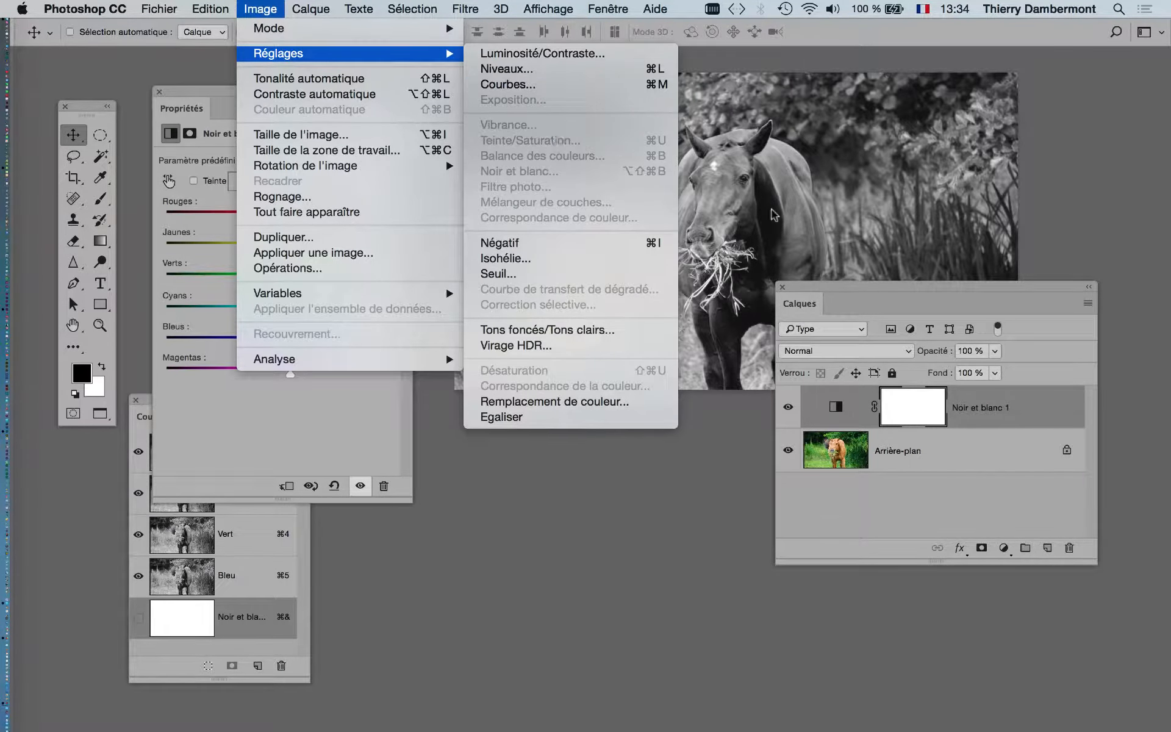
{"action": "left_click", "coordinate": [912, 450]}
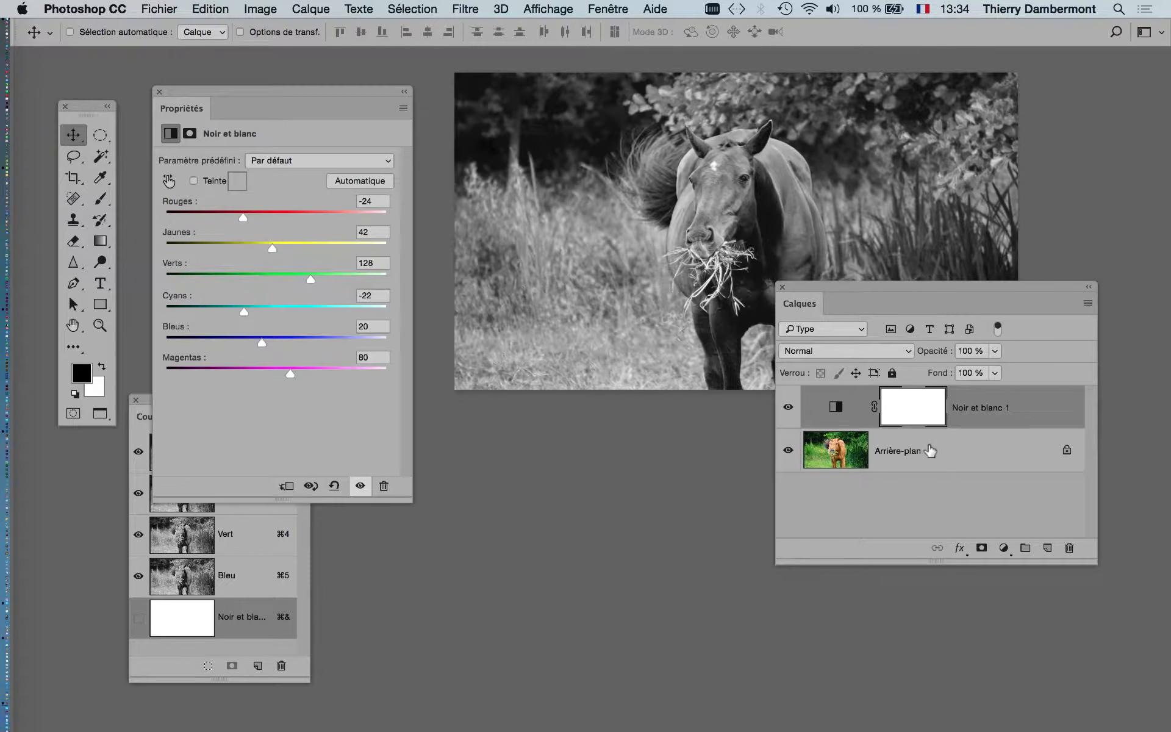
{"action": "left_click", "coordinate": [929, 450]}
{"action": "left_click", "coordinate": [265, 8]}
{"action": "mouse_move", "coordinate": [275, 55]}
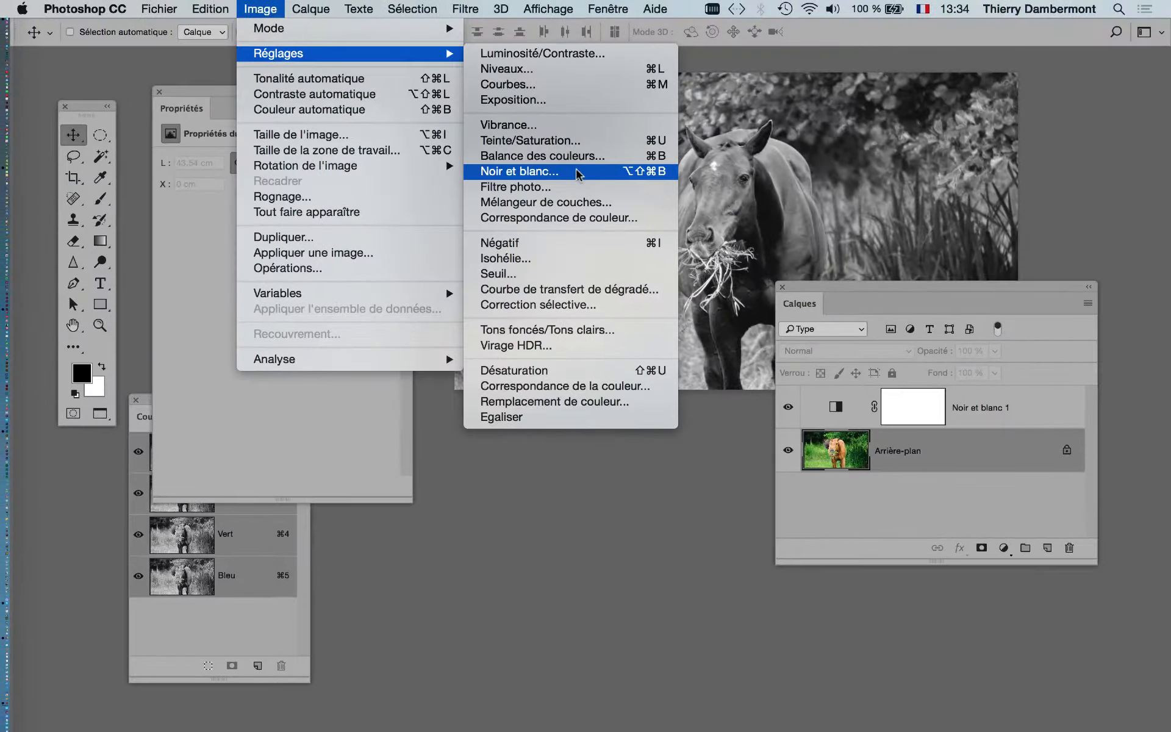
{"action": "left_click", "coordinate": [973, 292]}
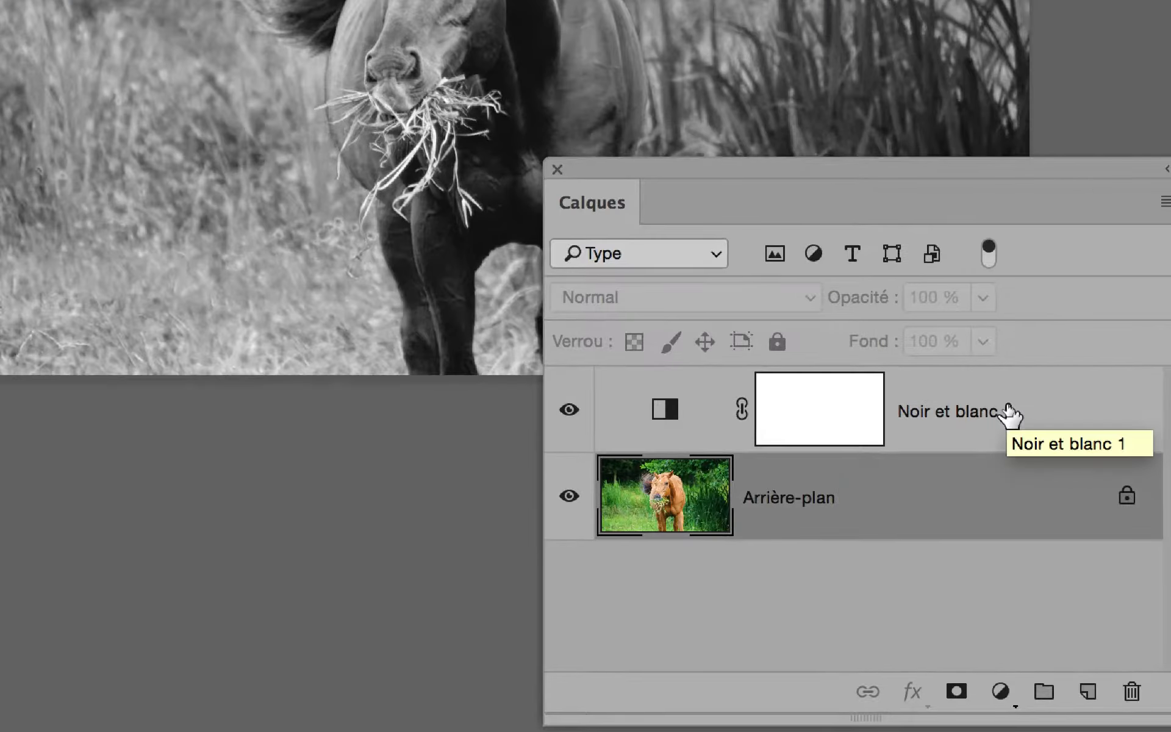
{"action": "left_click", "coordinate": [1008, 411]}
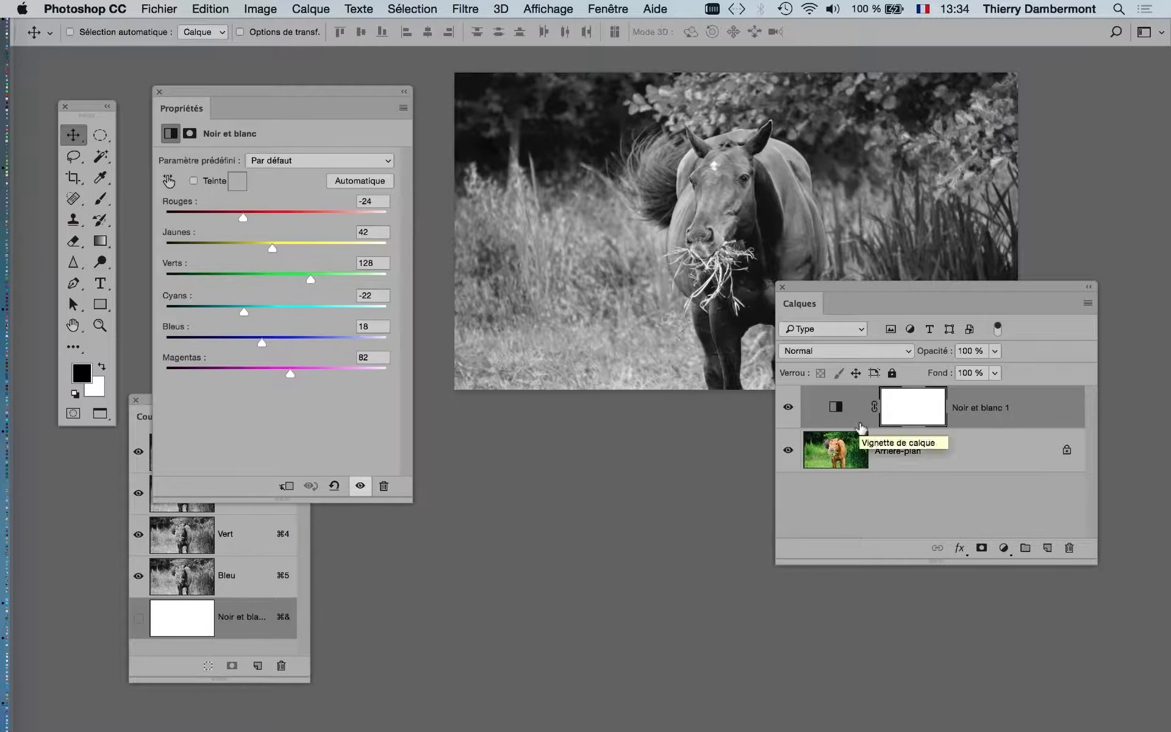
Step: Hide and show the Noir et blanc 1 adjustment layer to compare the black-and-white result with the colour original
{"action": "key", "text": "super"}
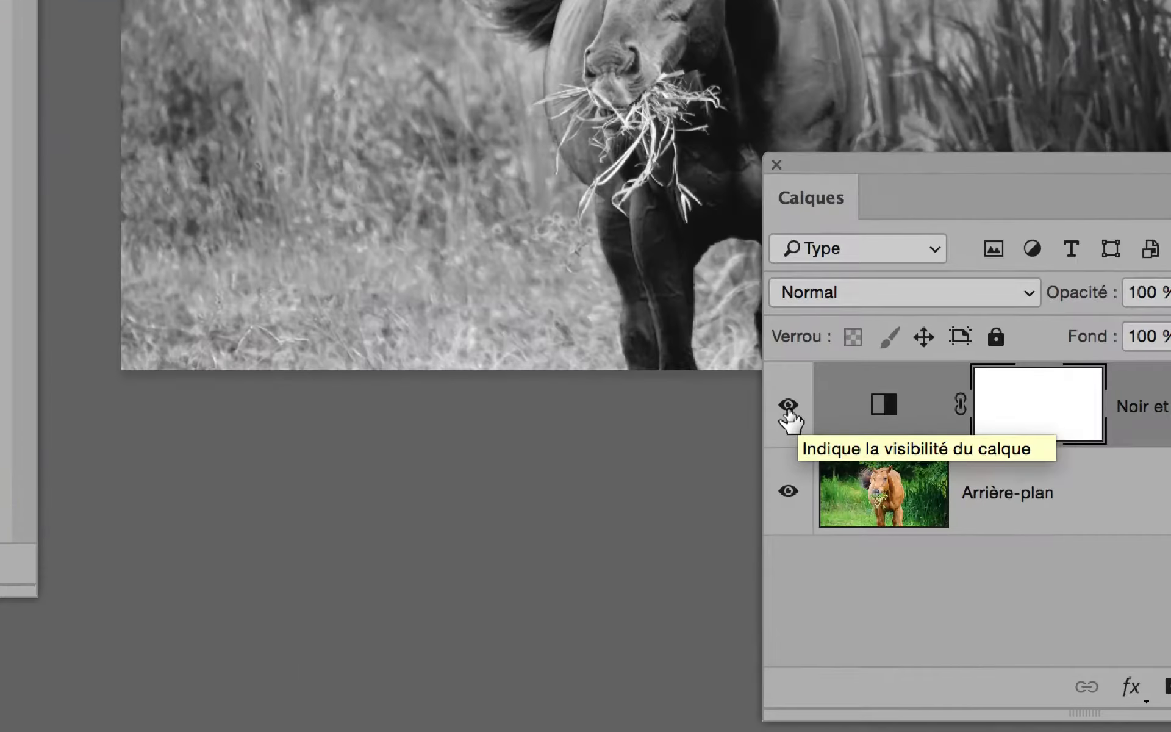
{"action": "left_click", "coordinate": [788, 409]}
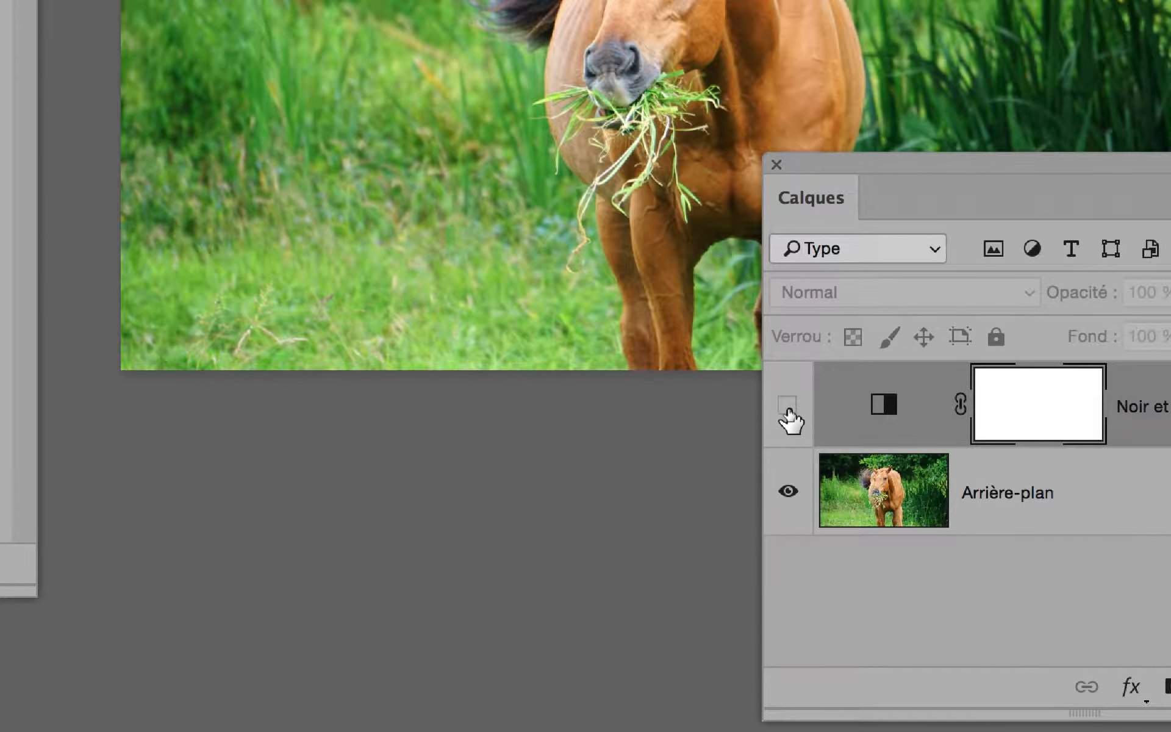
{"action": "left_click", "coordinate": [788, 410]}
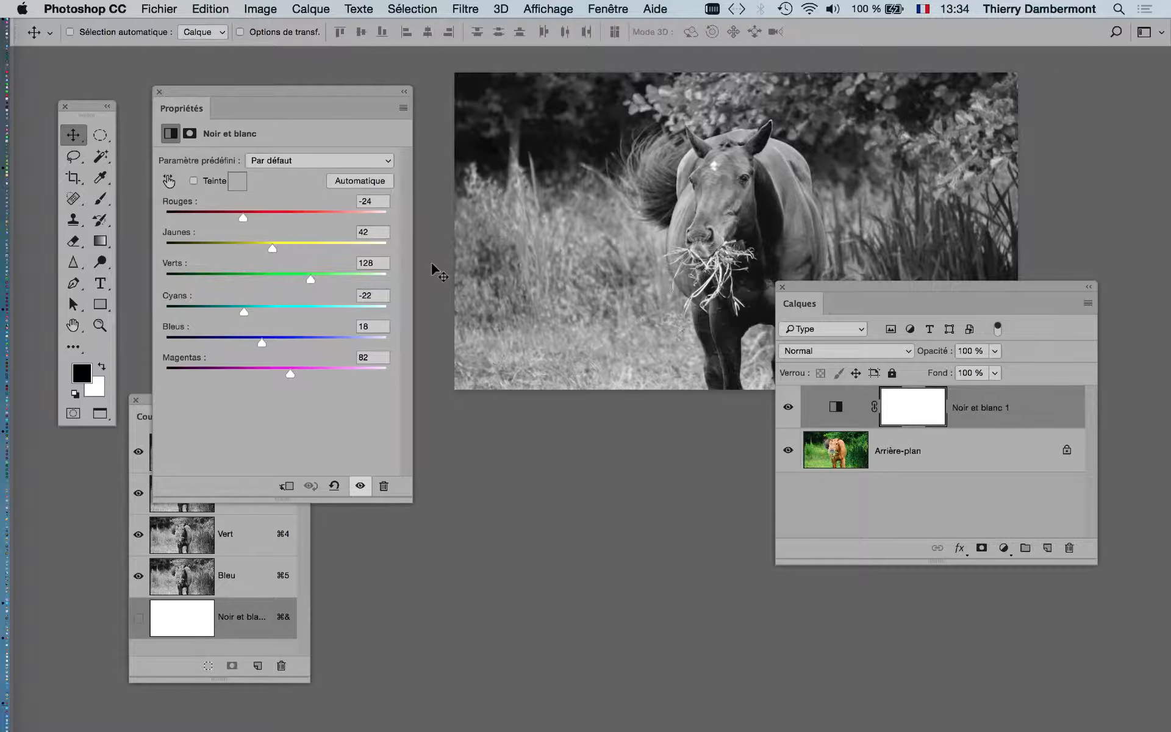
{"action": "left_click", "coordinate": [160, 8]}
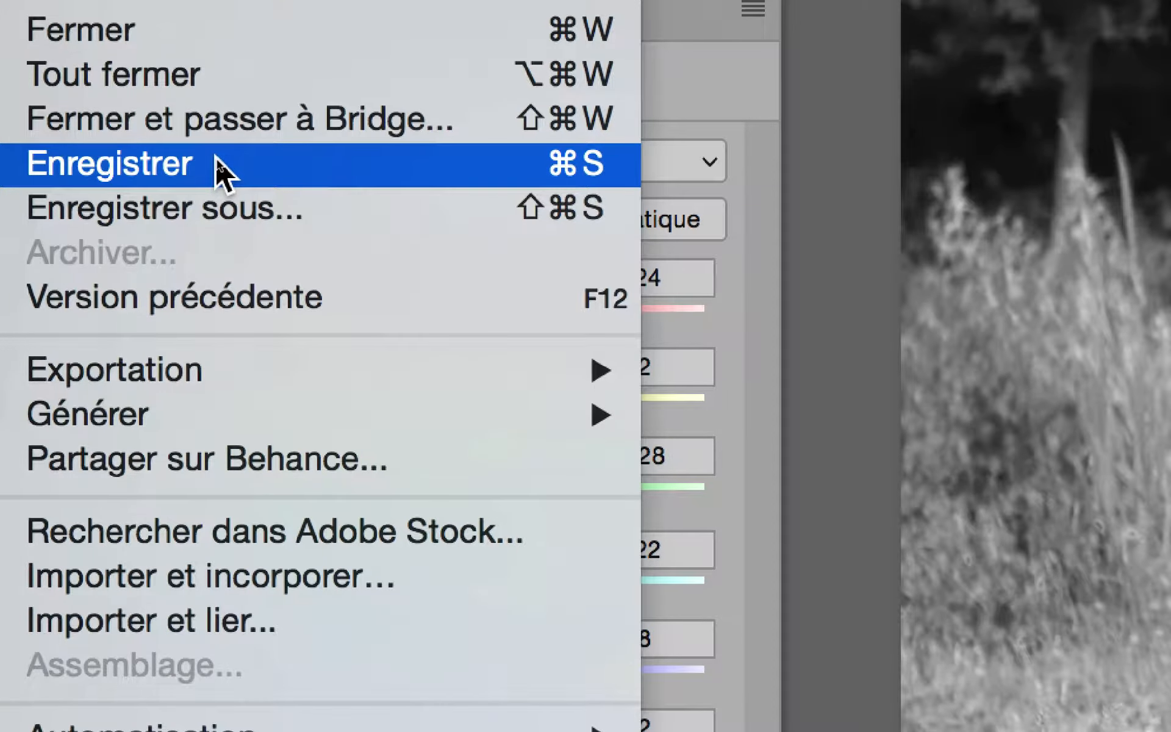
{"action": "left_click", "coordinate": [216, 159]}
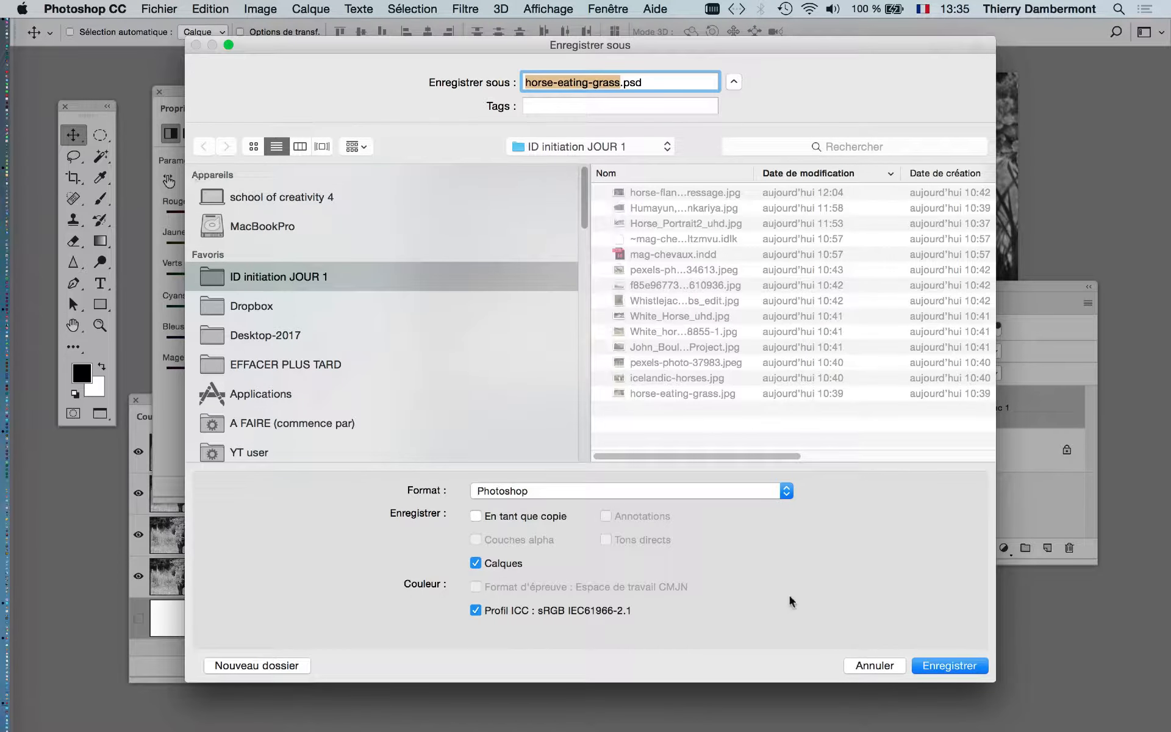
{"action": "left_click_drag", "start_coordinate": [993, 681], "coordinate": [1011, 506]}
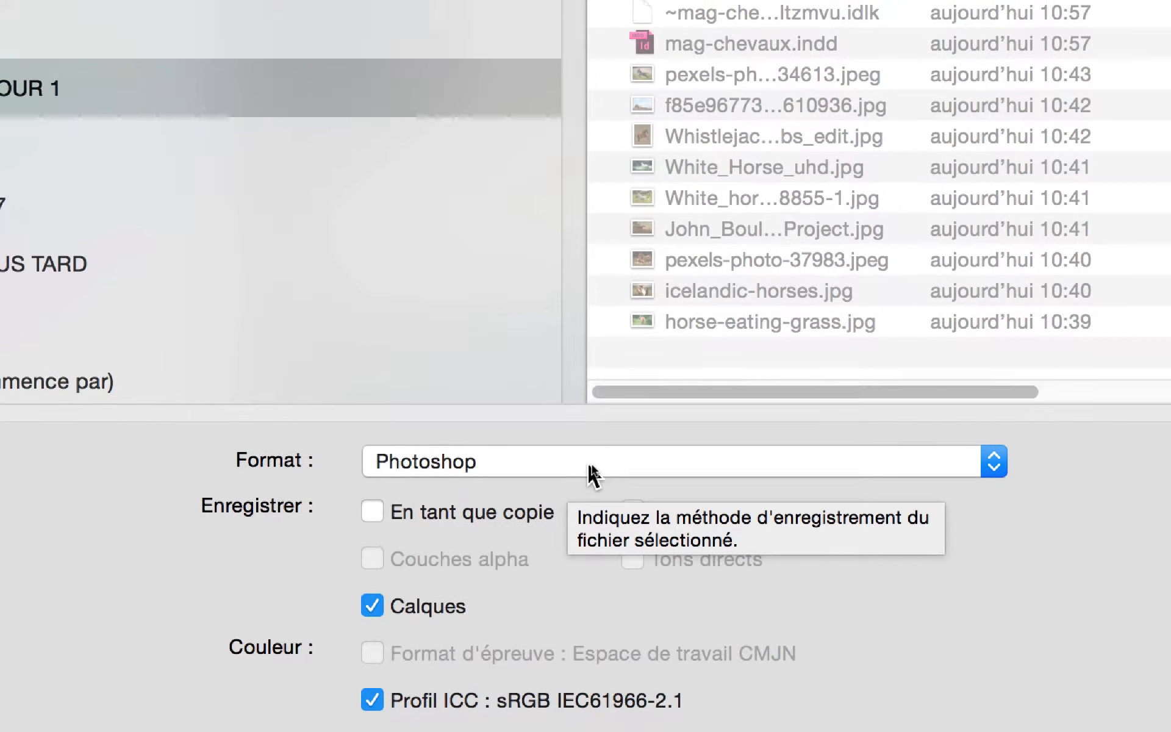
{"action": "left_click", "coordinate": [601, 461]}
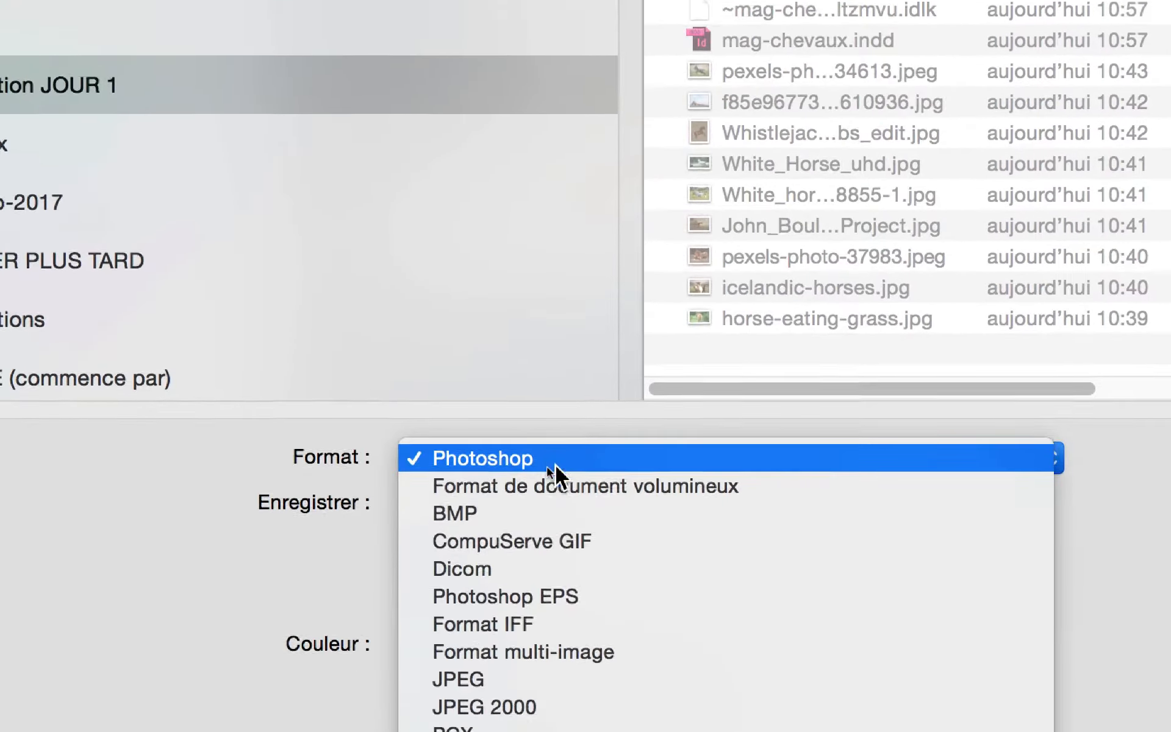
{"action": "left_click", "coordinate": [531, 315]}
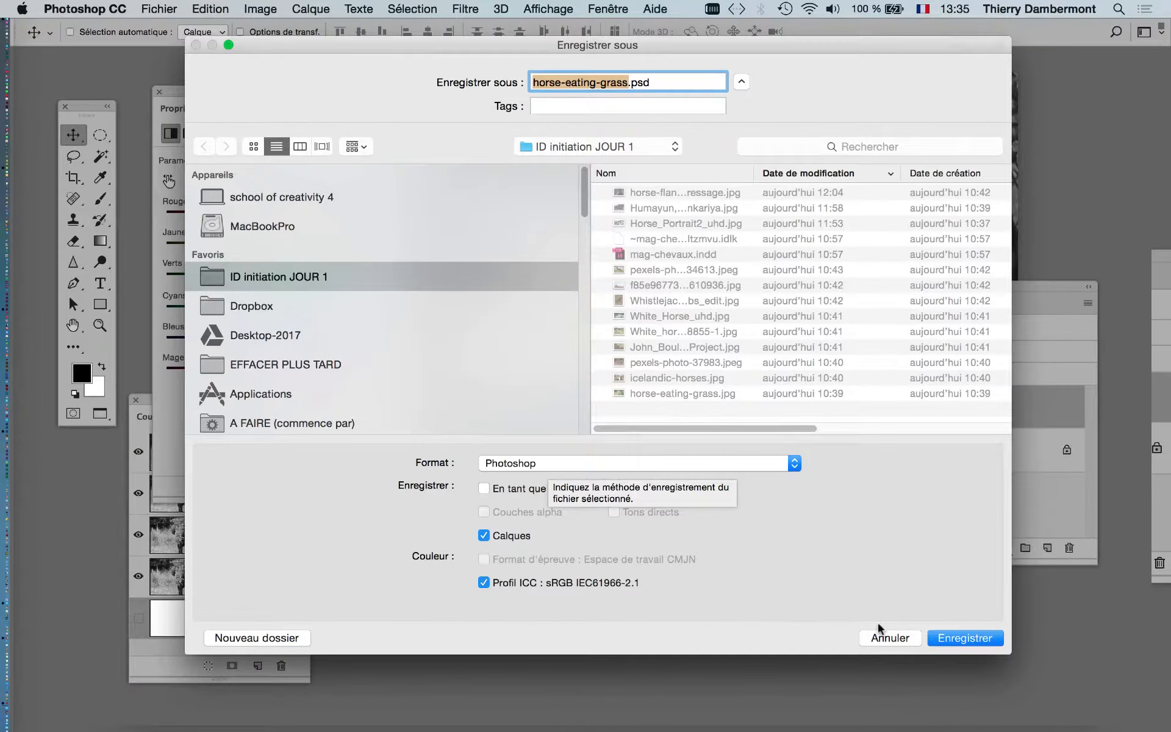
{"action": "left_click", "coordinate": [890, 635]}
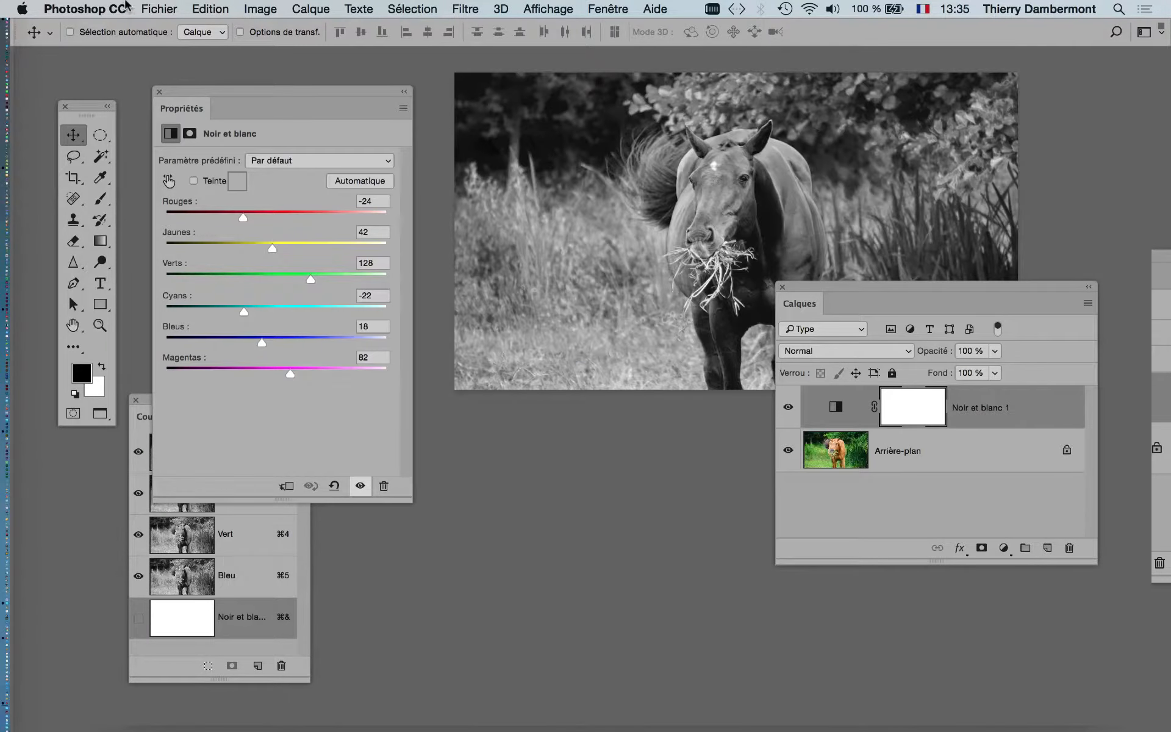
Step: Save the image as horse-eating-grass.psd in Photoshop format in the ID initiation JOUR 1 folder, with layers and the ICC profile included
{"action": "left_click", "coordinate": [158, 8]}
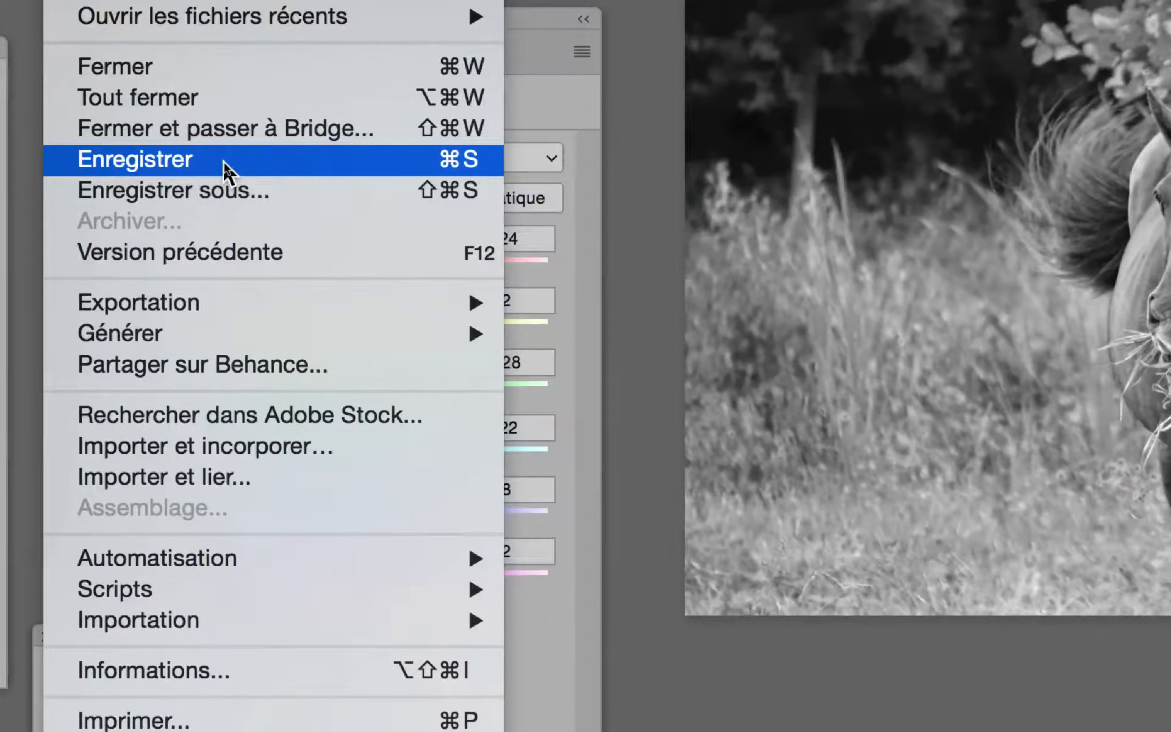
{"action": "left_click", "coordinate": [222, 163]}
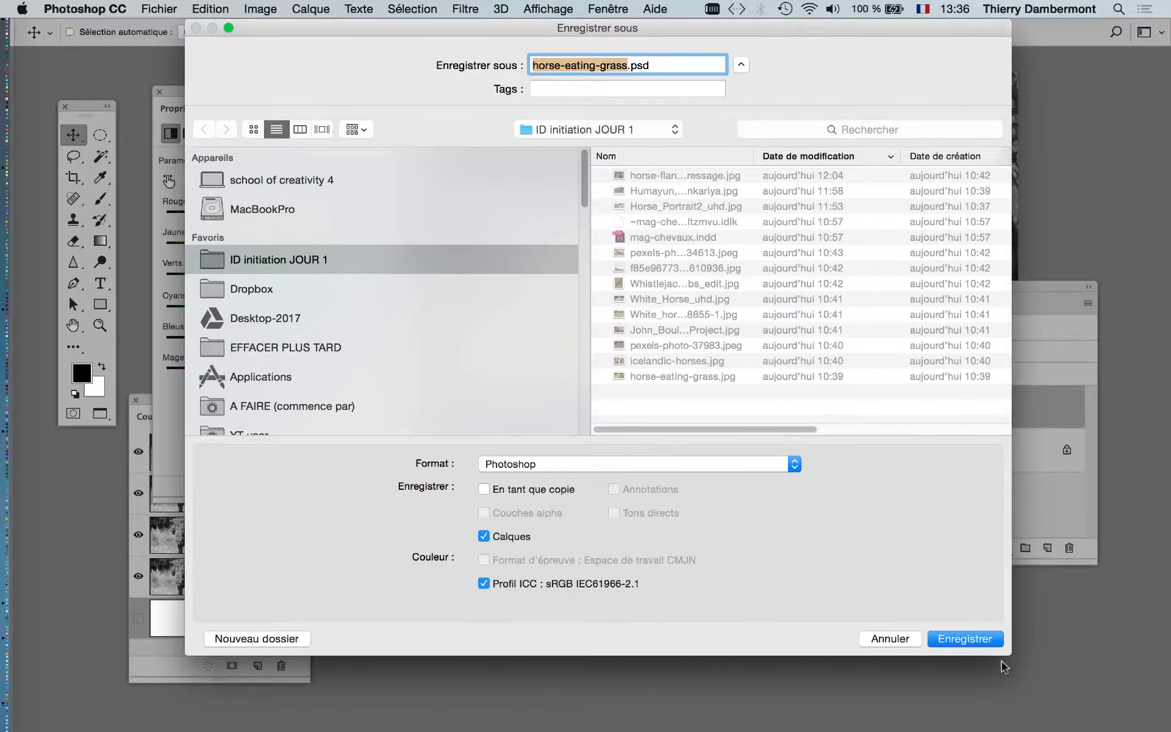
{"action": "left_click_drag", "start_coordinate": [1007, 654], "coordinate": [972, 638]}
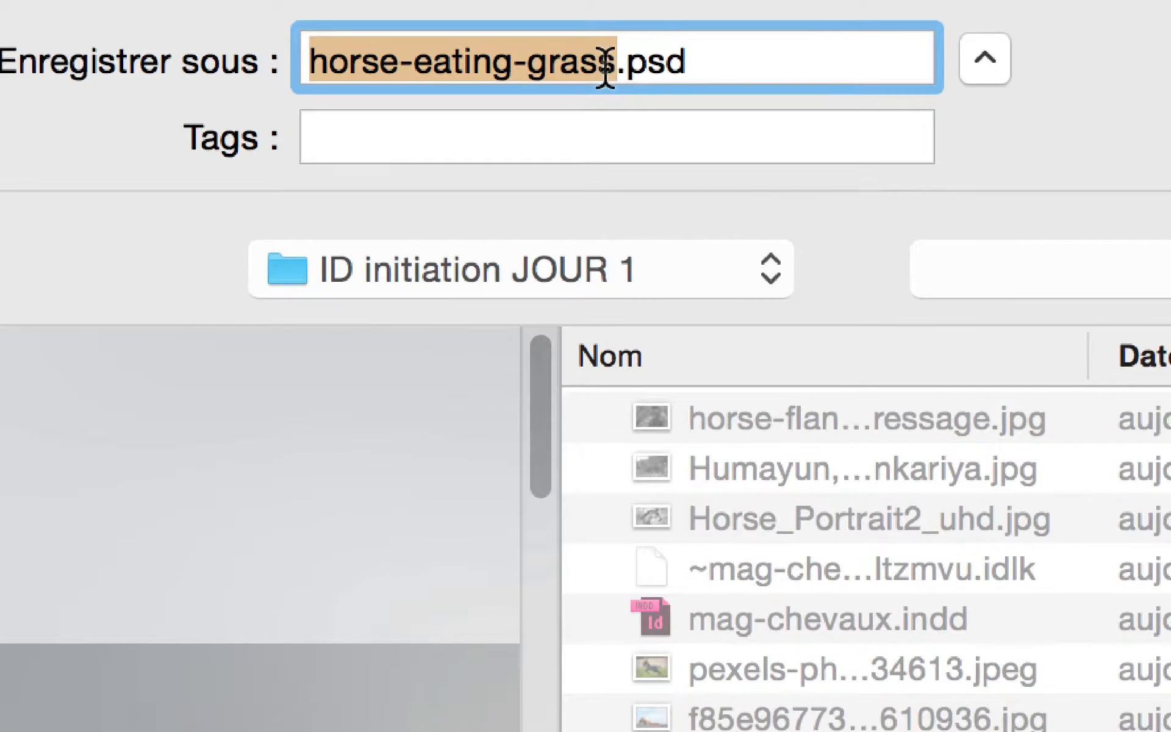
{"action": "left_click", "coordinate": [607, 42]}
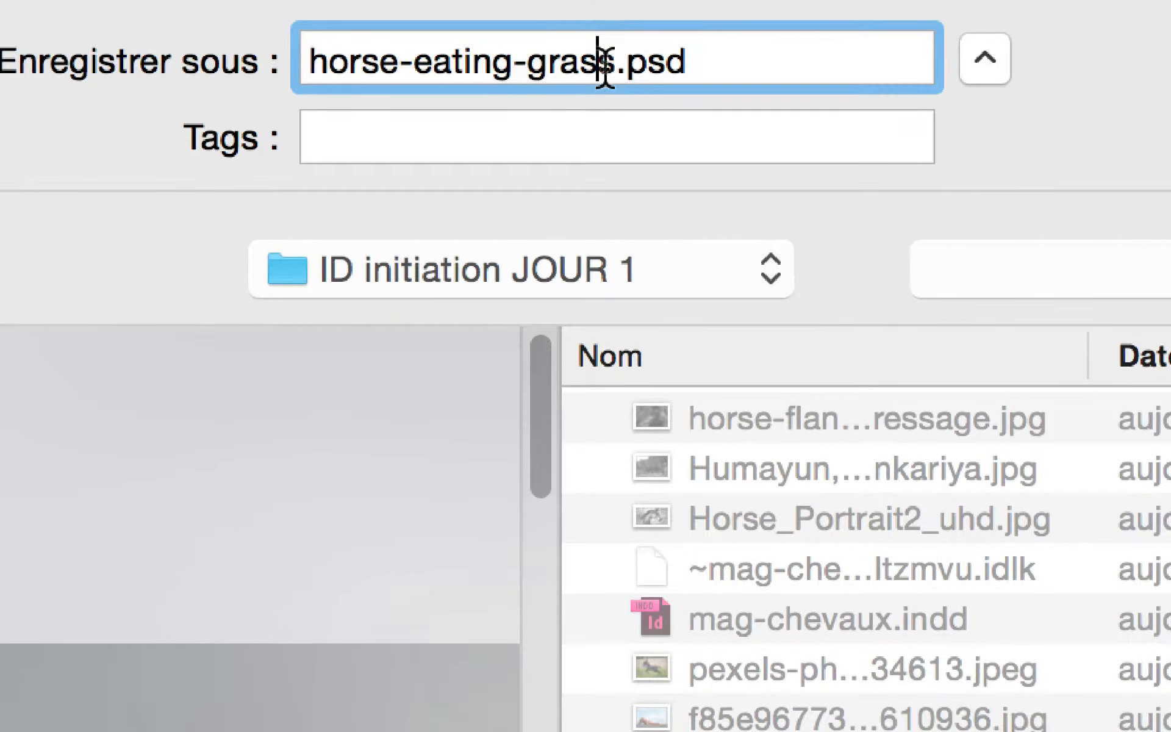
{"action": "left_click_drag", "start_coordinate": [622, 66], "coordinate": [684, 65]}
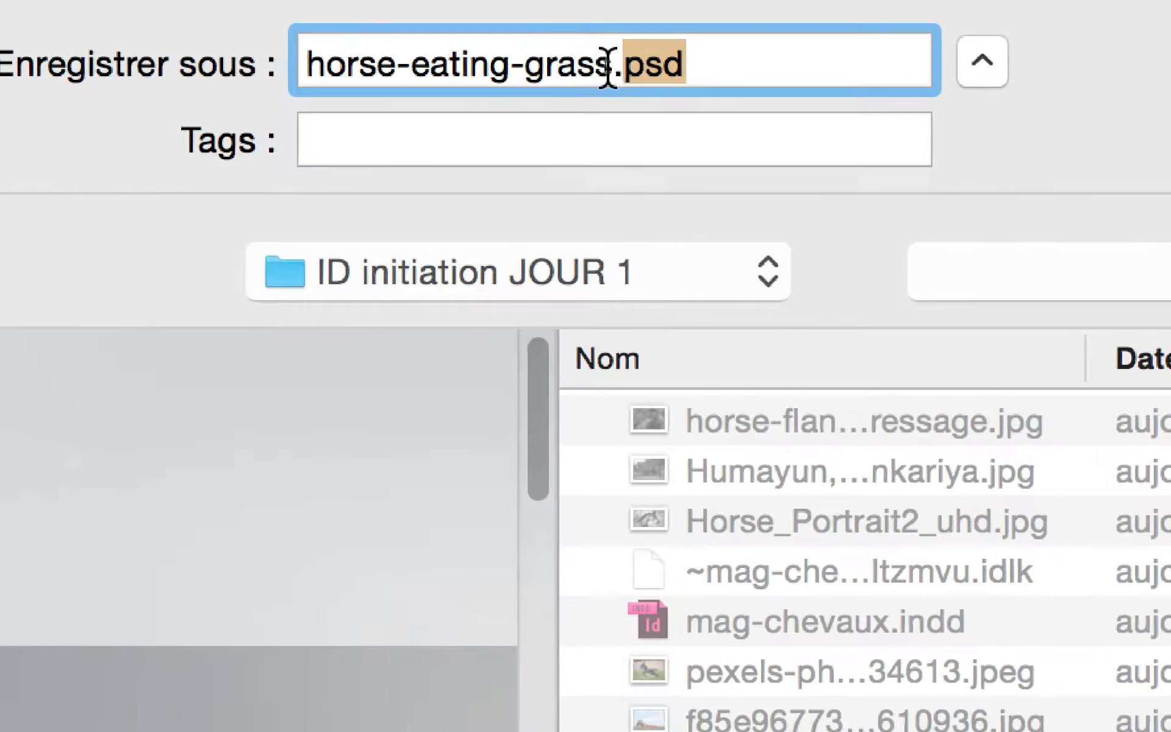
{"action": "left_click", "coordinate": [608, 68]}
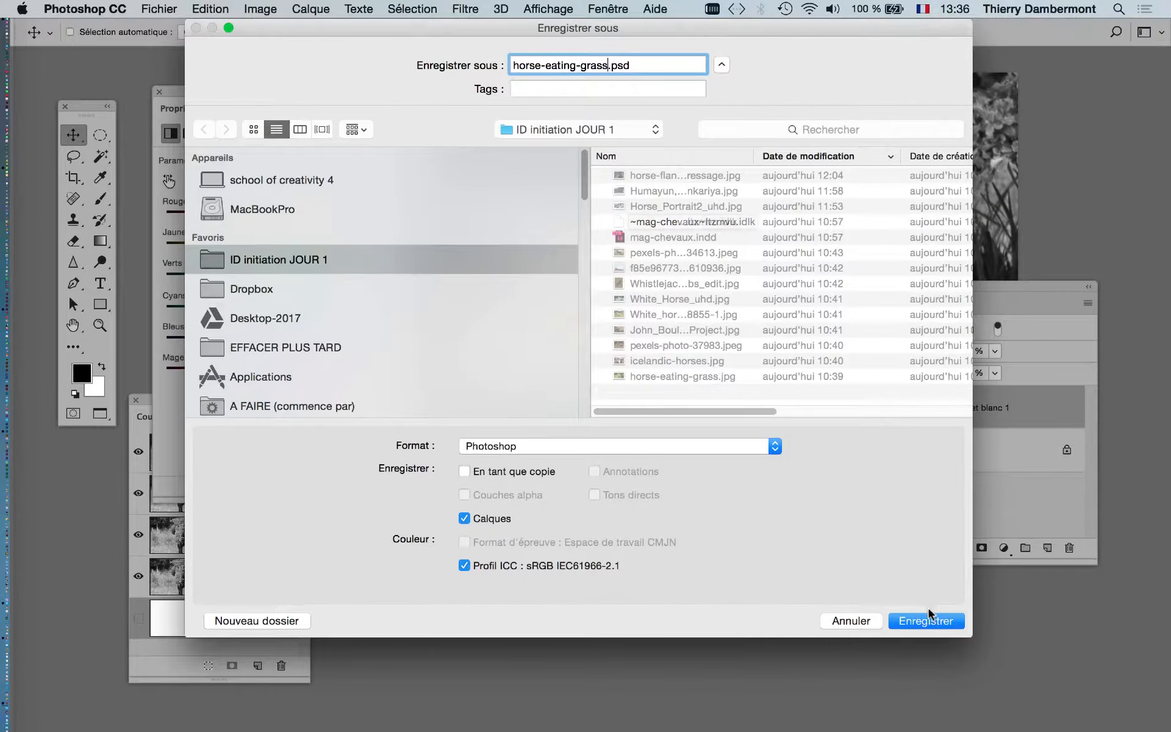
{"action": "left_click", "coordinate": [929, 615]}
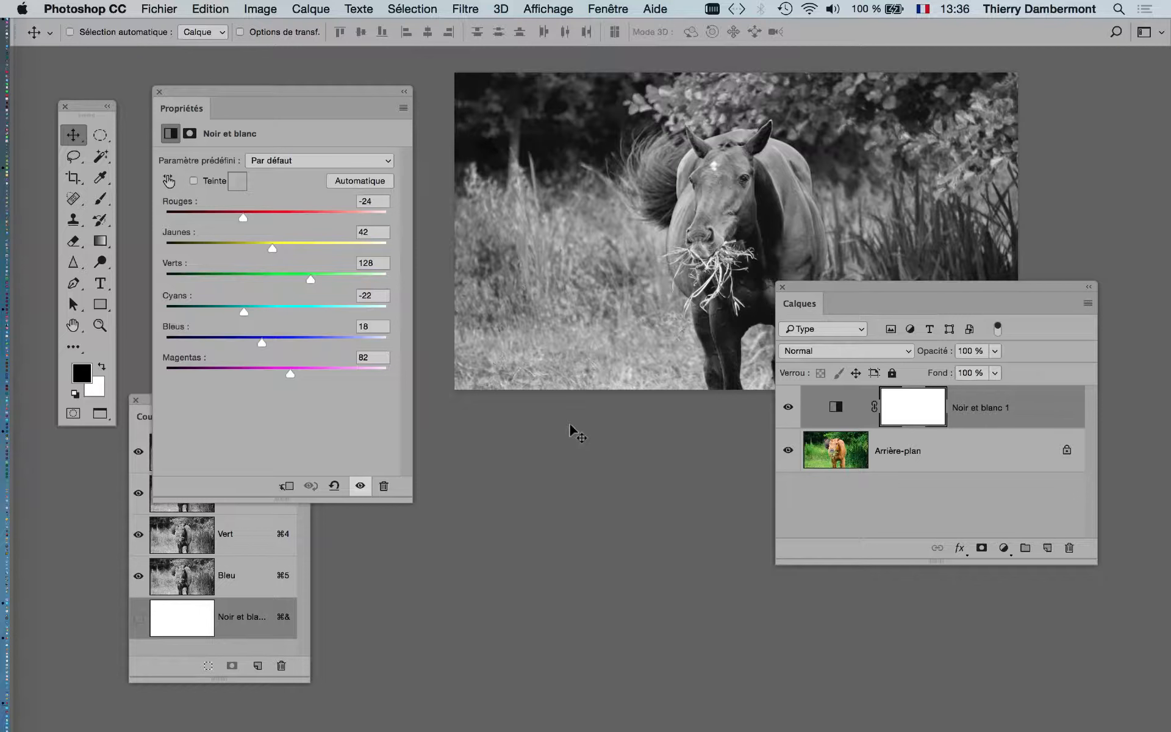
Step: Switch to InDesign and make the Liens panel smaller, placing it over the upper-right part of the mag-chevaux.indd layout
{"action": "key", "text": "super+Tab"}
{"action": "key", "text": "super+Tab"}
{"action": "key", "text": "super+Tab"}
{"action": "key", "text": "super+Tab"}
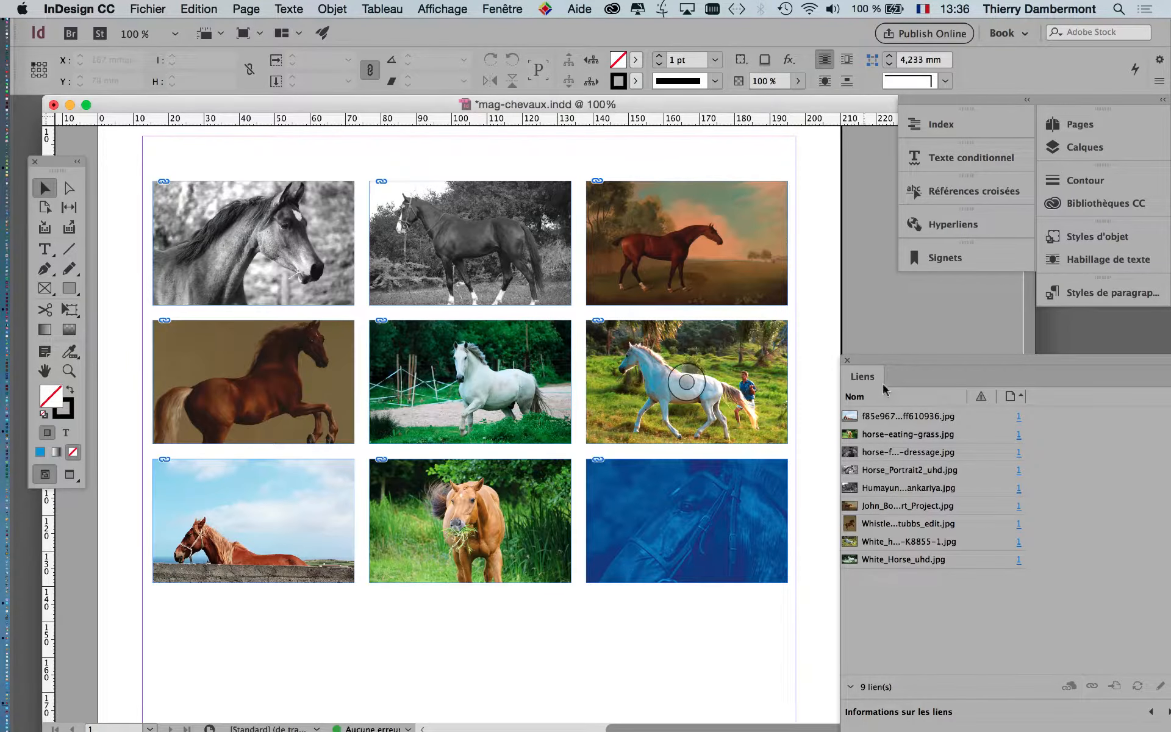
{"action": "left_click_drag", "start_coordinate": [890, 360], "coordinate": [694, 167]}
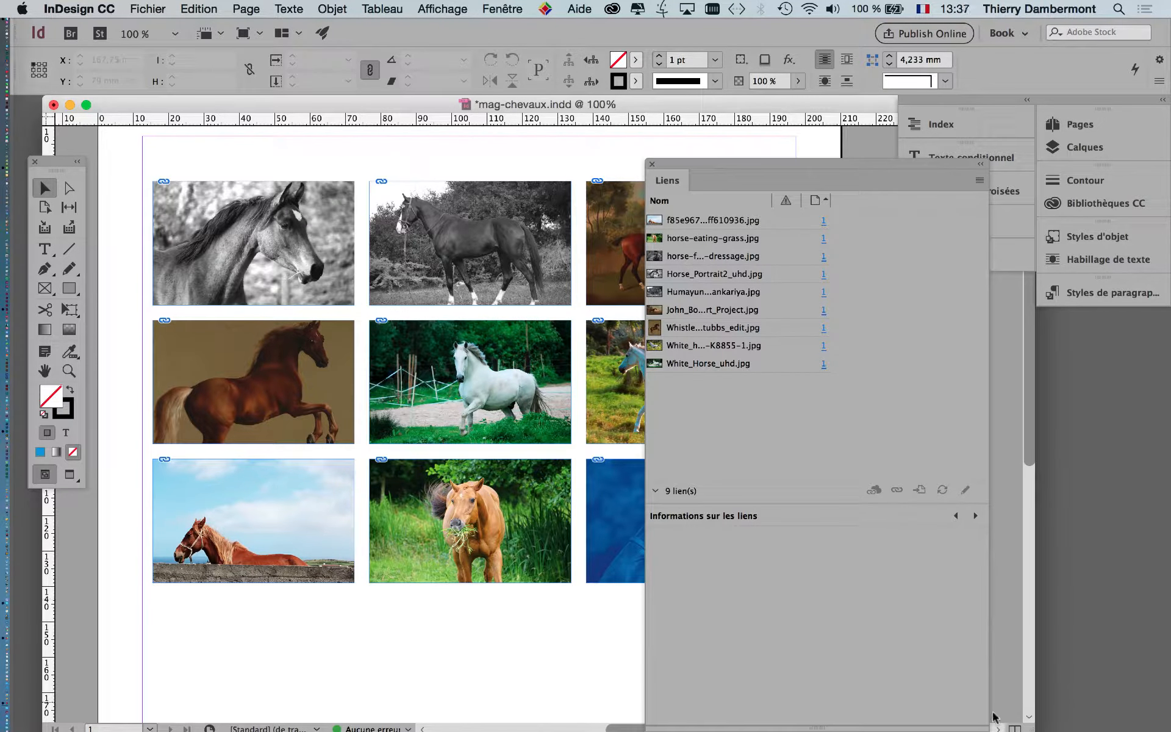
{"action": "left_click_drag", "start_coordinate": [841, 175], "coordinate": [818, 81]}
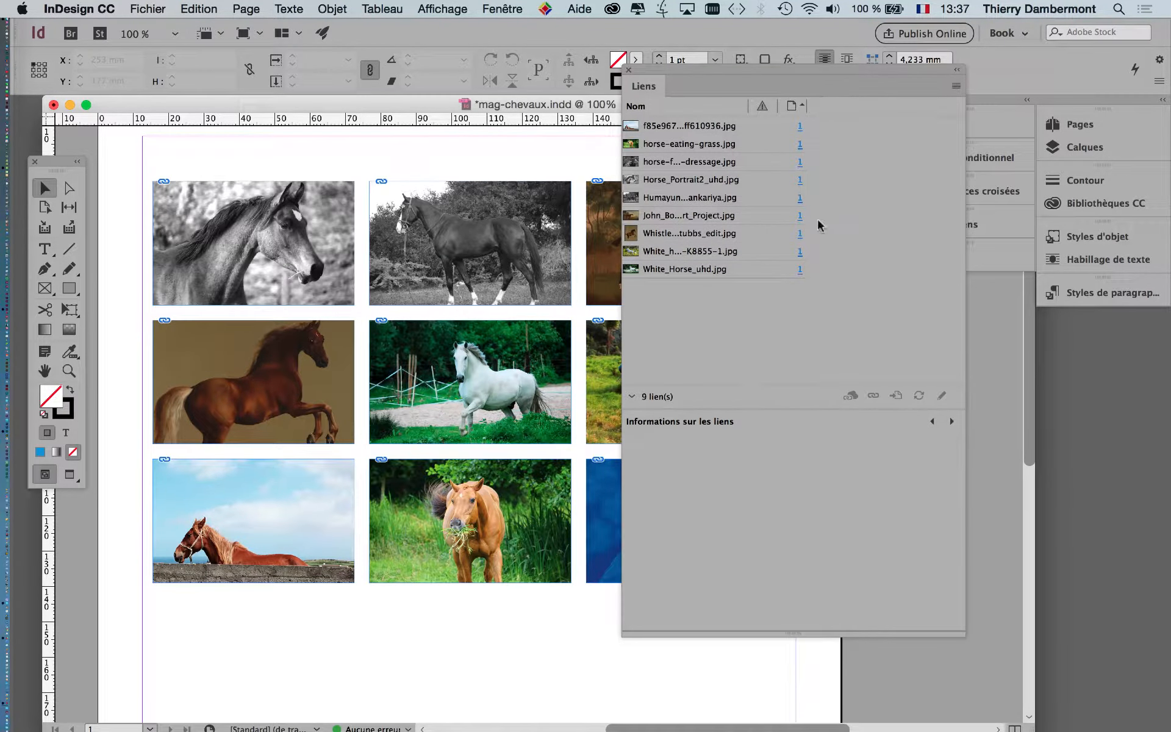
{"action": "left_click_drag", "start_coordinate": [963, 636], "coordinate": [932, 437]}
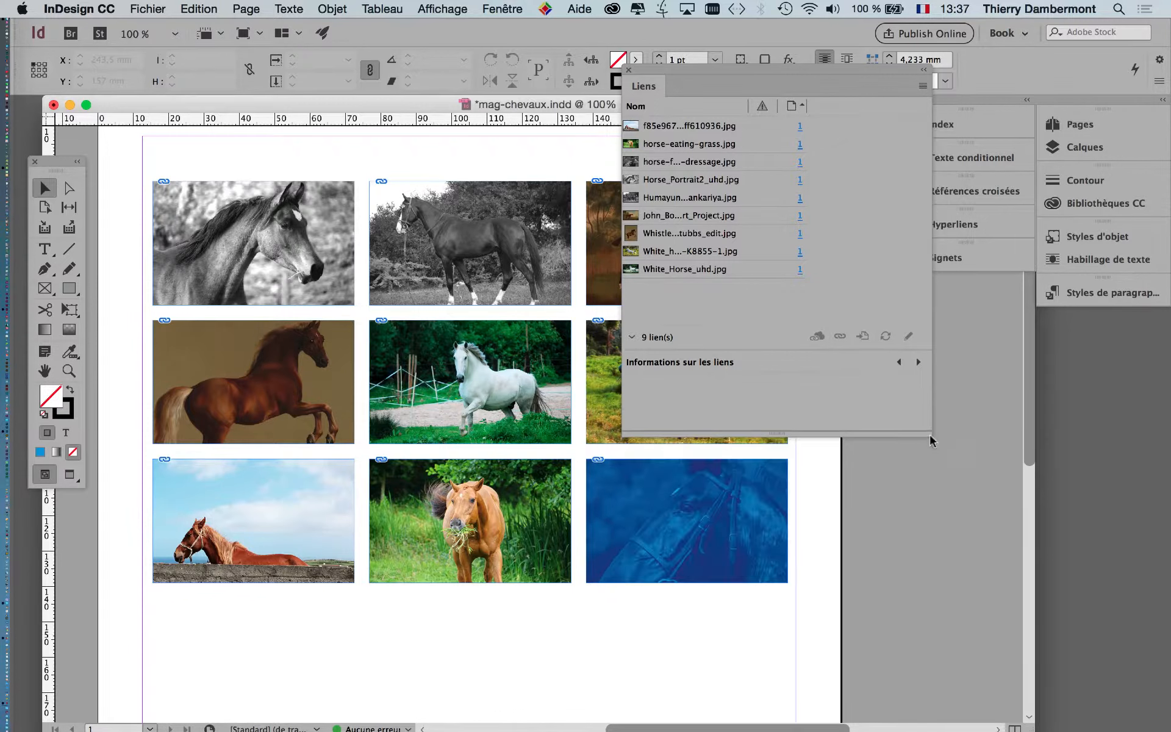
{"action": "left_click_drag", "start_coordinate": [727, 72], "coordinate": [838, 193]}
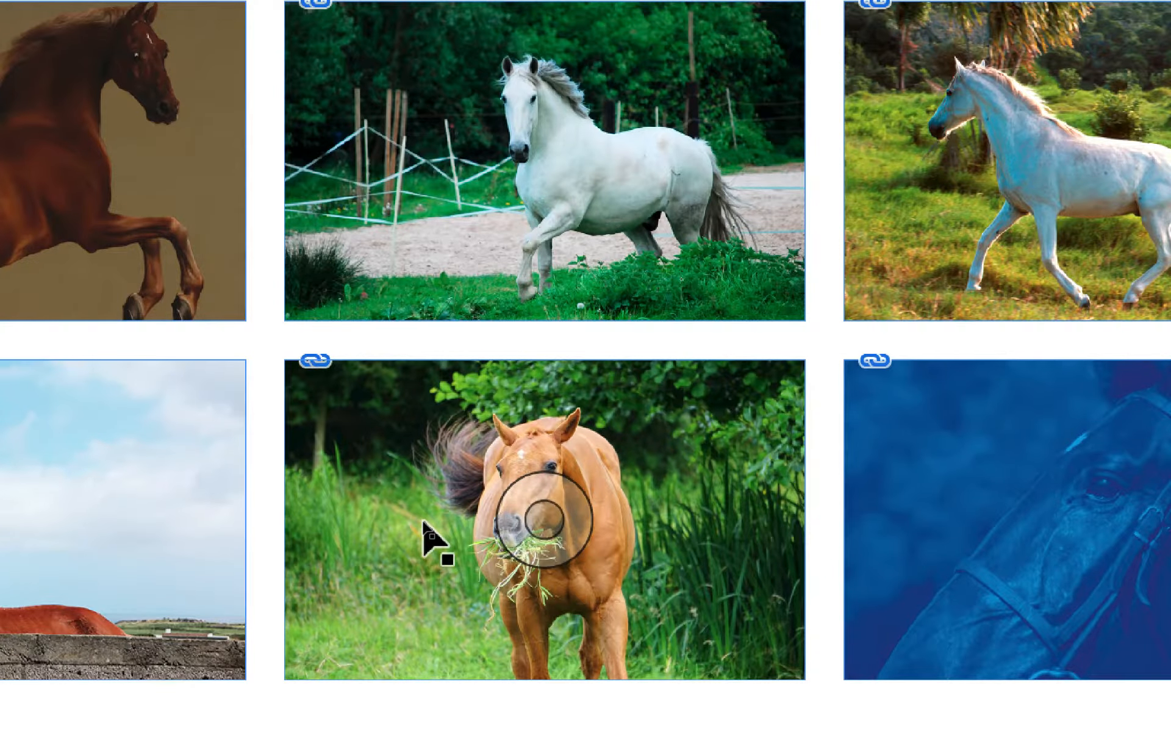
Step: Select the placed photo of the horse eating grass in the third row of the layout
{"action": "left_click", "coordinate": [431, 536]}
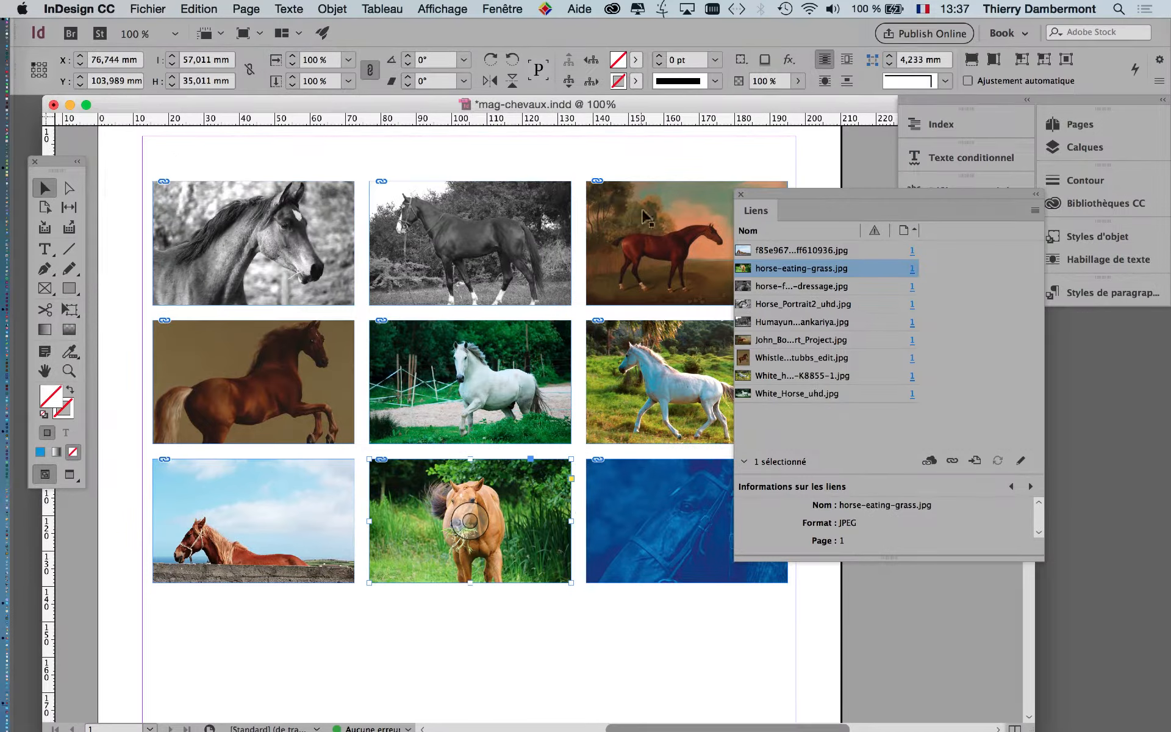
{"action": "key", "text": "super+Tab"}
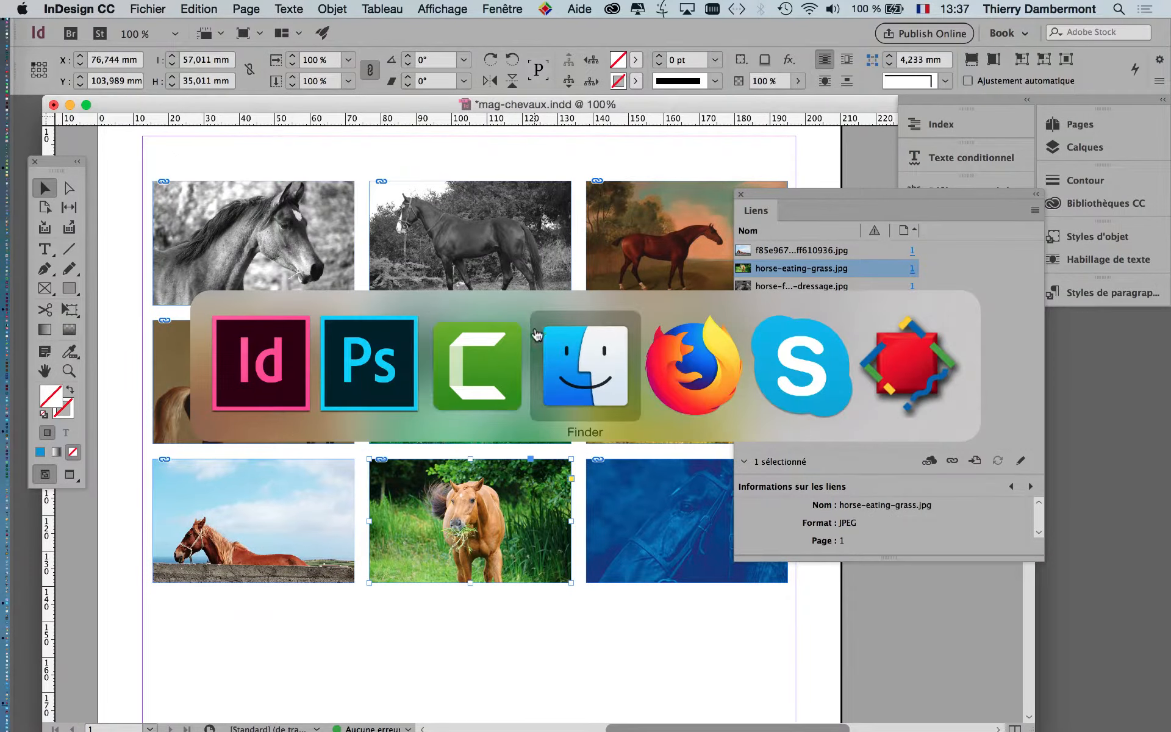
{"action": "left_click", "coordinate": [373, 400]}
{"action": "key", "text": "super+Tab"}
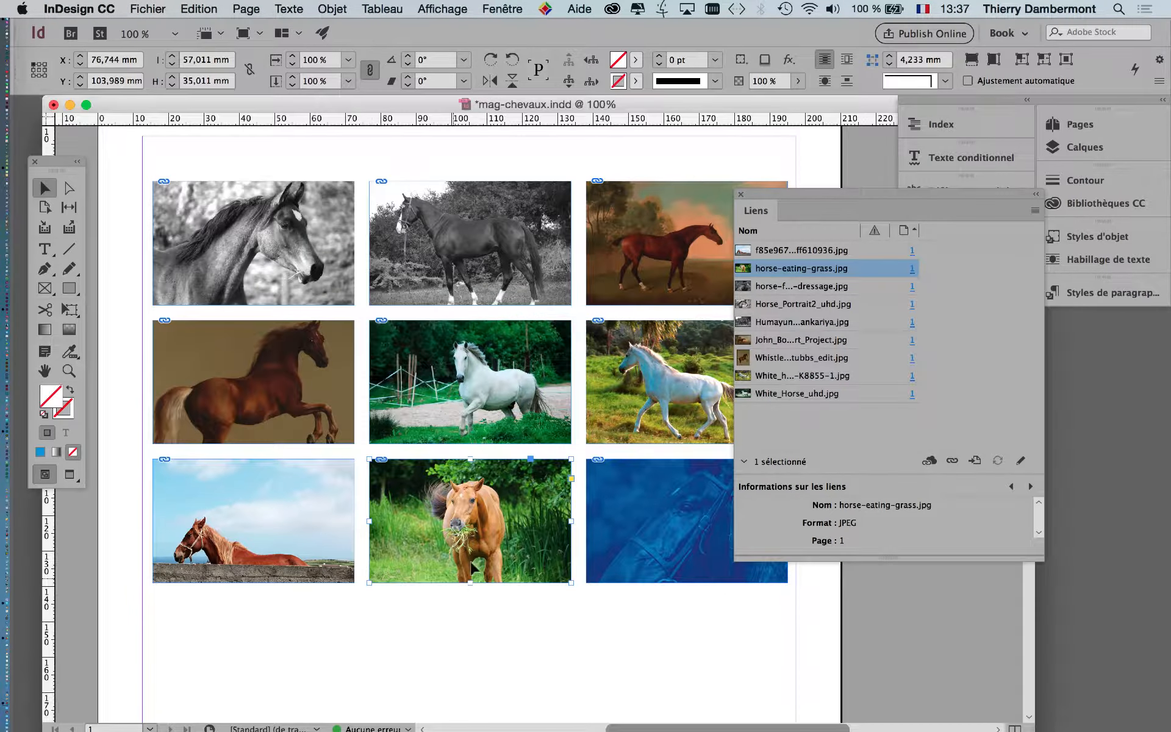
{"action": "key", "text": "super+equal"}
{"action": "key", "text": "super+equal"}
{"action": "key", "text": "super+equal"}
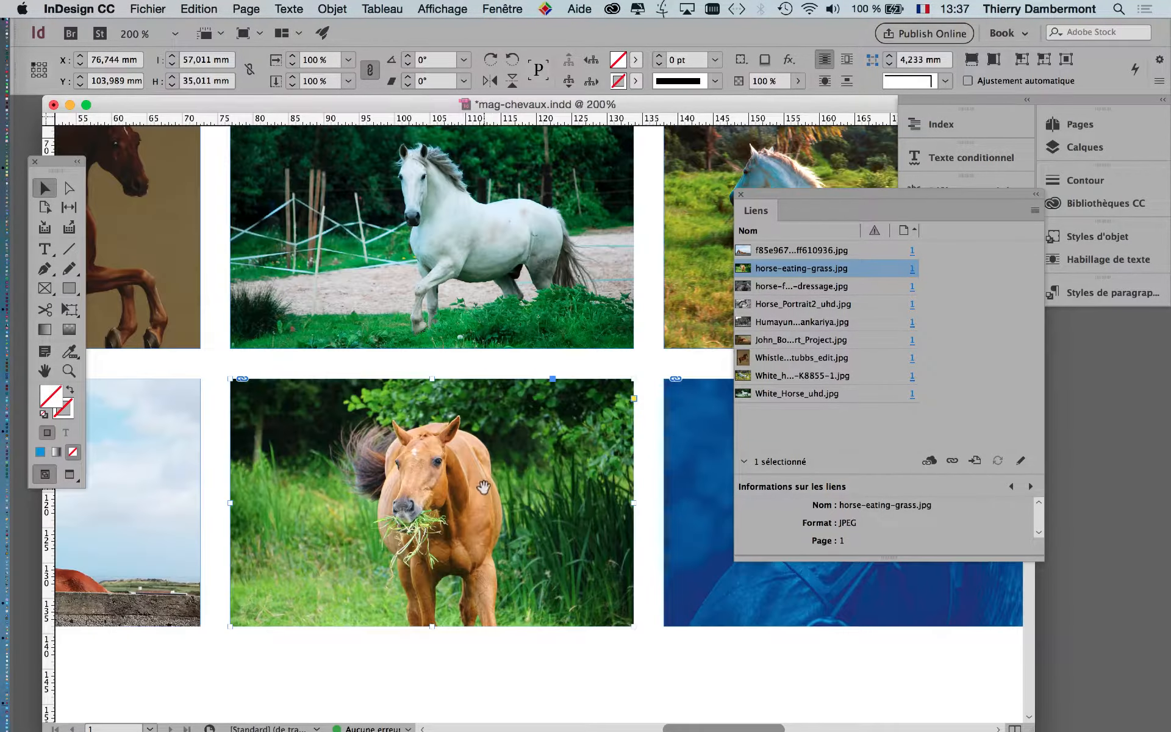
{"action": "scroll", "coordinate": [483, 486], "scroll_direction": "down", "scroll_amount": 5}
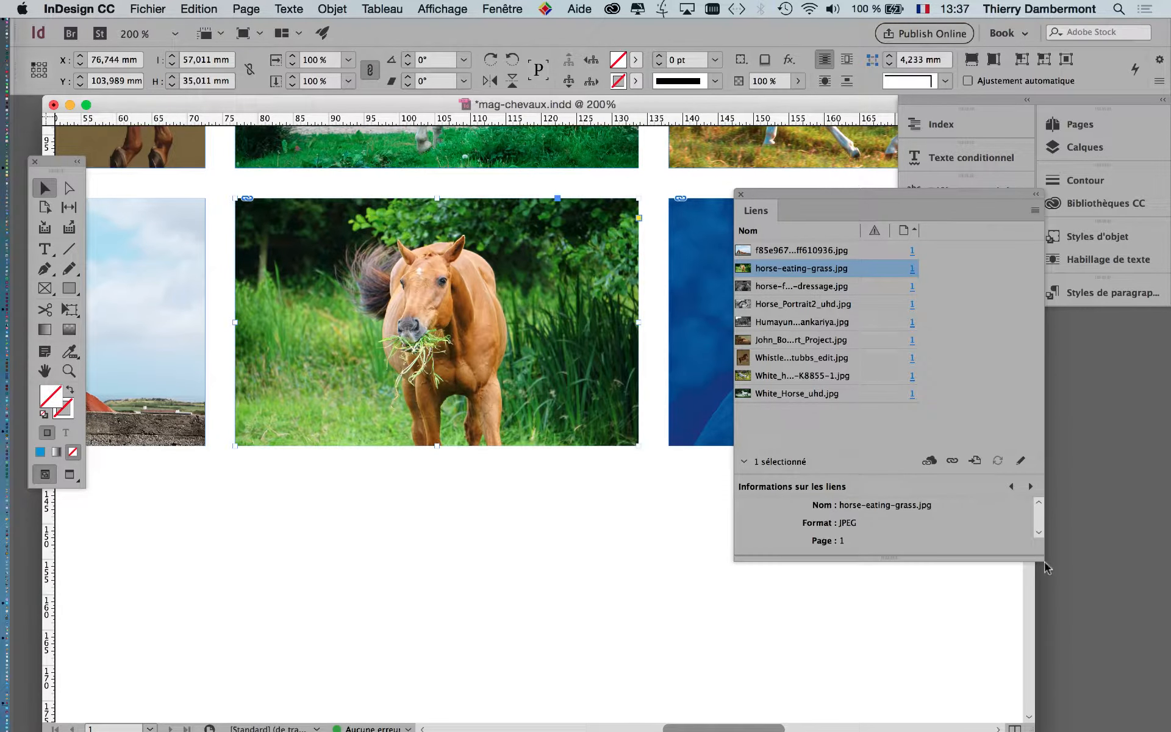
Step: Widen the Liens panel and move it over the selected photo of the horse eating grass
{"action": "left_click_drag", "start_coordinate": [1046, 567], "coordinate": [1138, 575]}
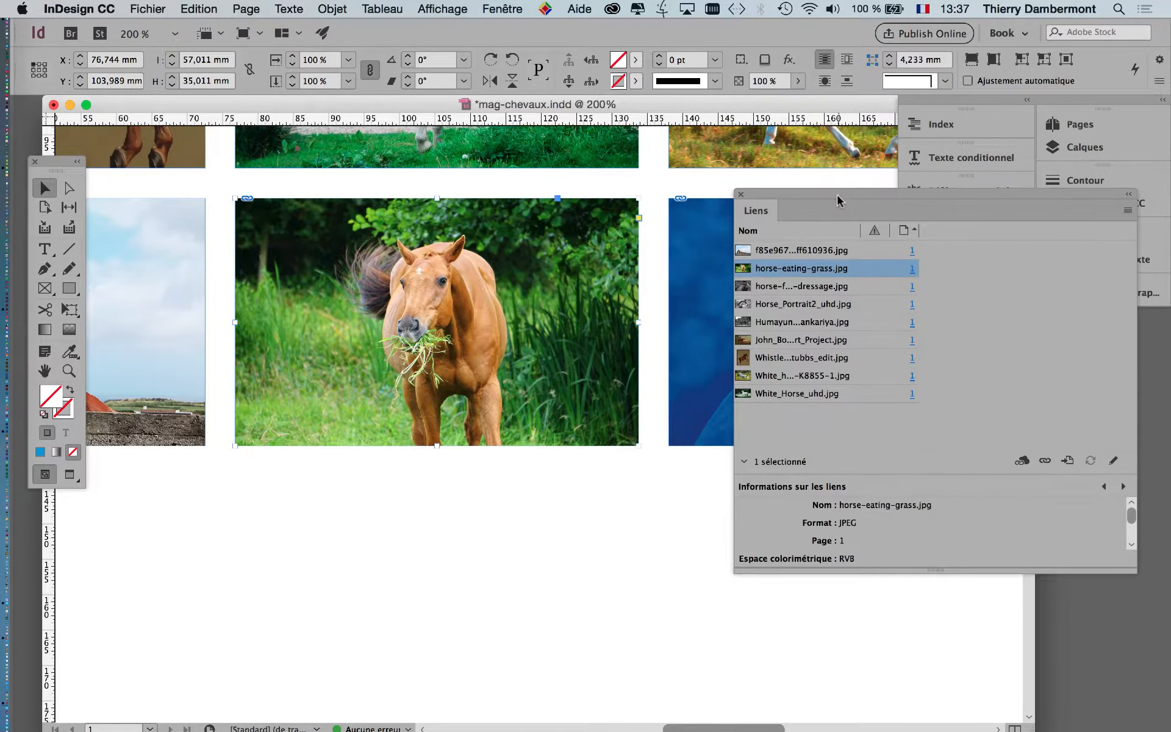
{"action": "left_click_drag", "start_coordinate": [837, 200], "coordinate": [753, 242]}
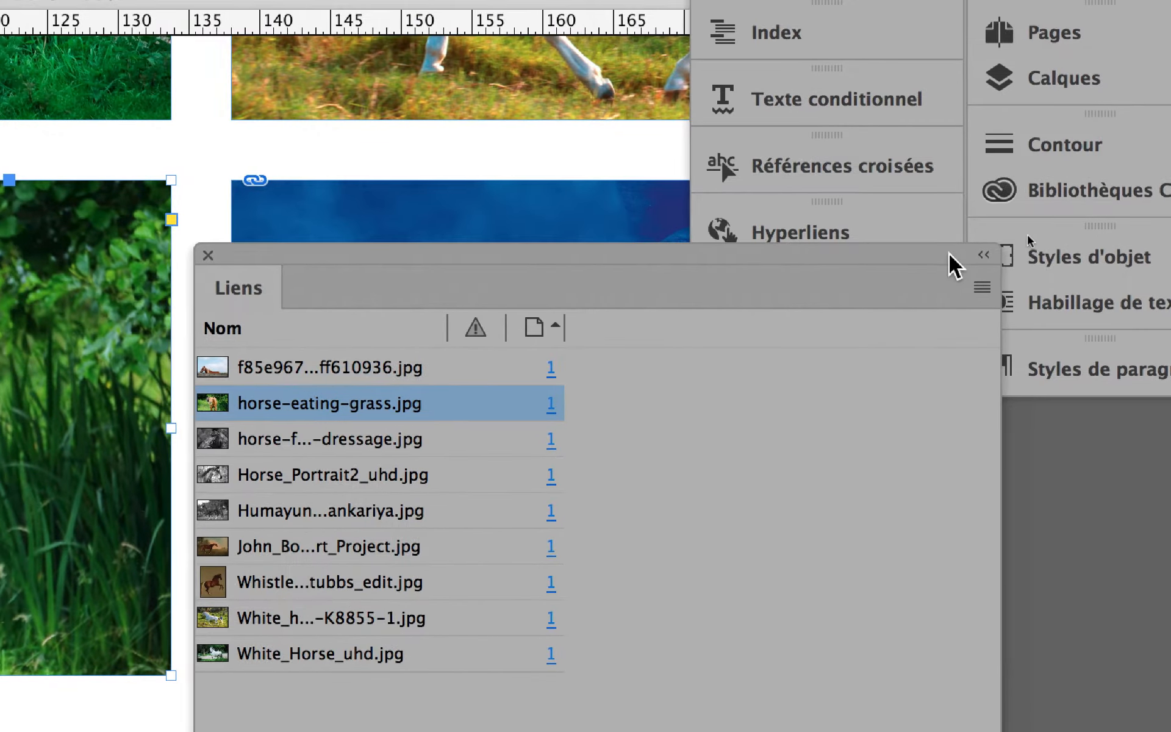
{"action": "left_click_drag", "start_coordinate": [893, 222], "coordinate": [505, 210]}
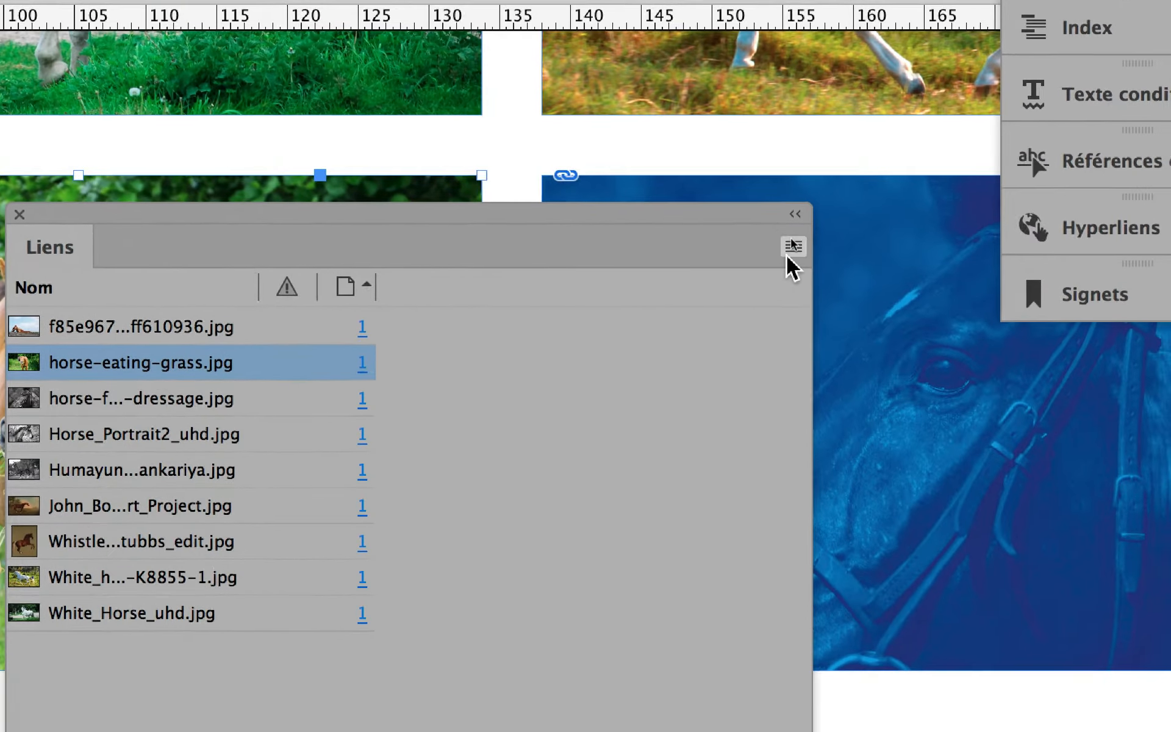
Step: Relink horse-eating-grass.jpg to horse-eating-grass.psd from the ID initiation JOUR 1 folder, and move the Liens panel clear of the placed photo
{"action": "left_click", "coordinate": [791, 246]}
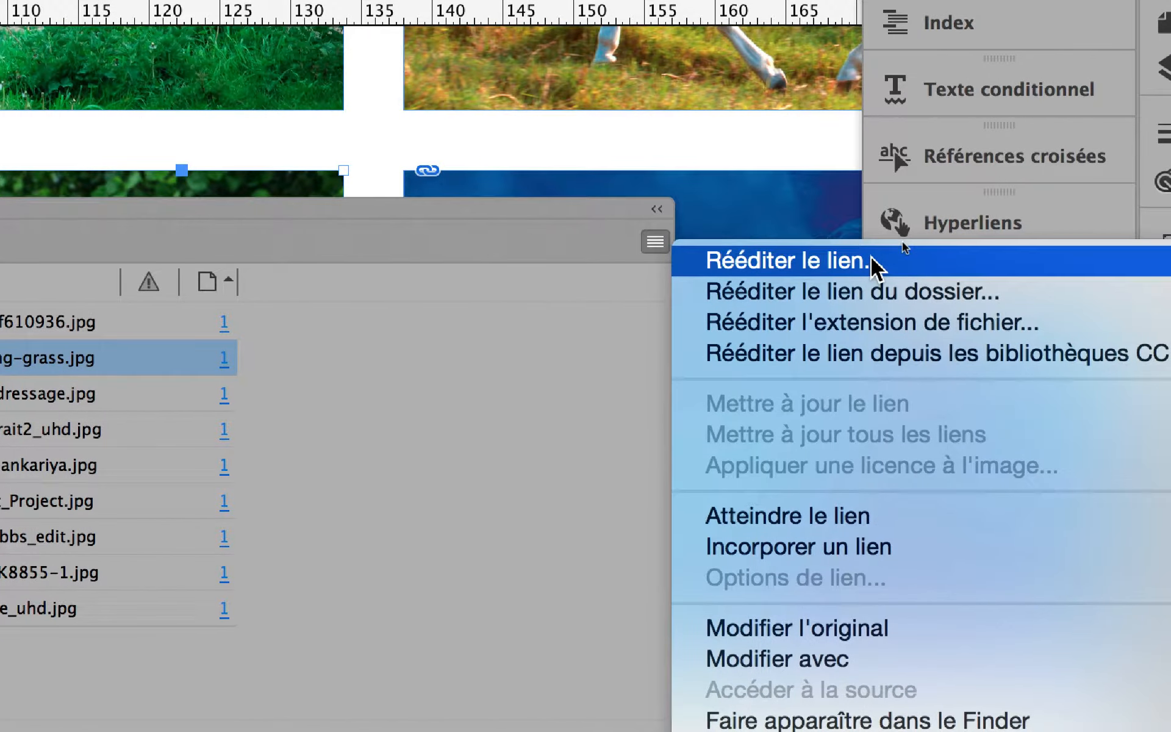
{"action": "left_click", "coordinate": [871, 259]}
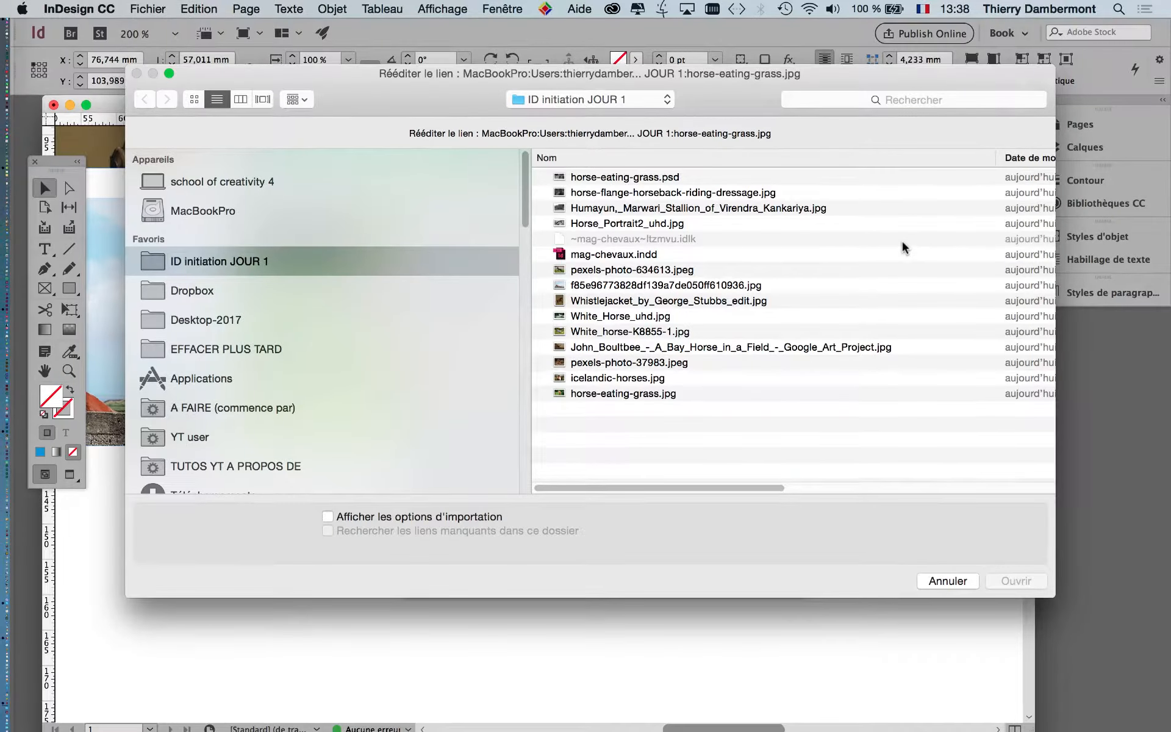
{"action": "left_click_drag", "start_coordinate": [1054, 599], "coordinate": [865, 557]}
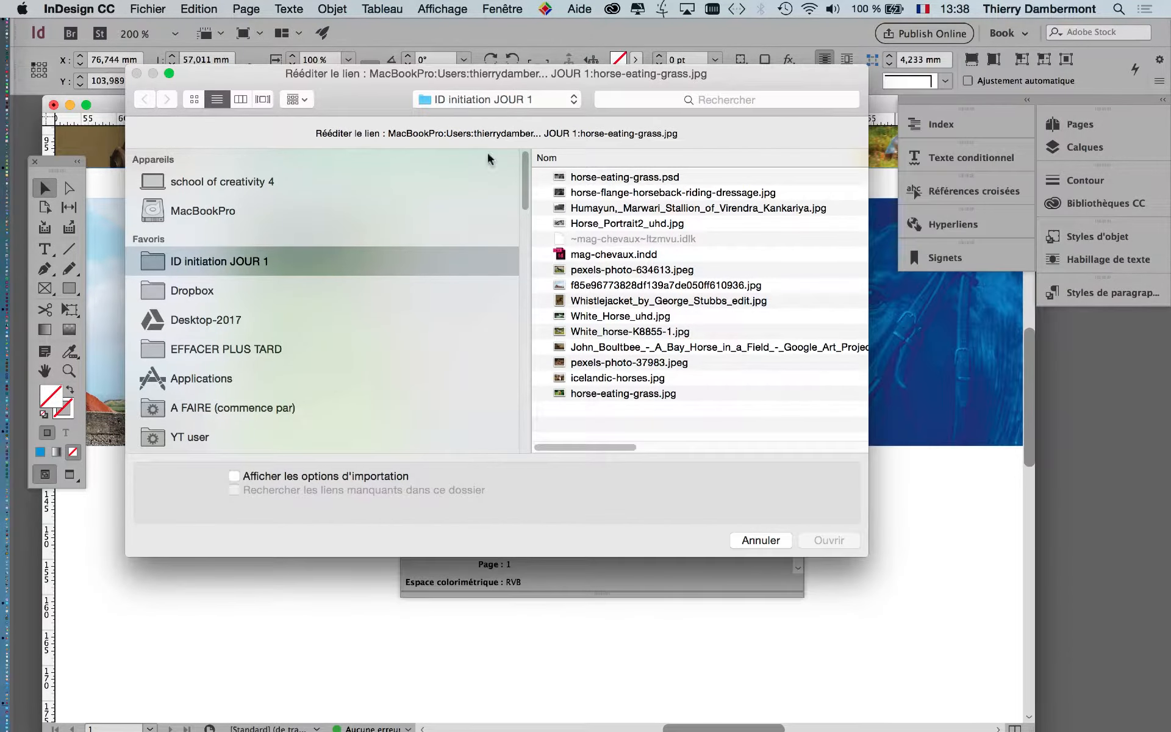
{"action": "left_click_drag", "start_coordinate": [404, 96], "coordinate": [601, 108]}
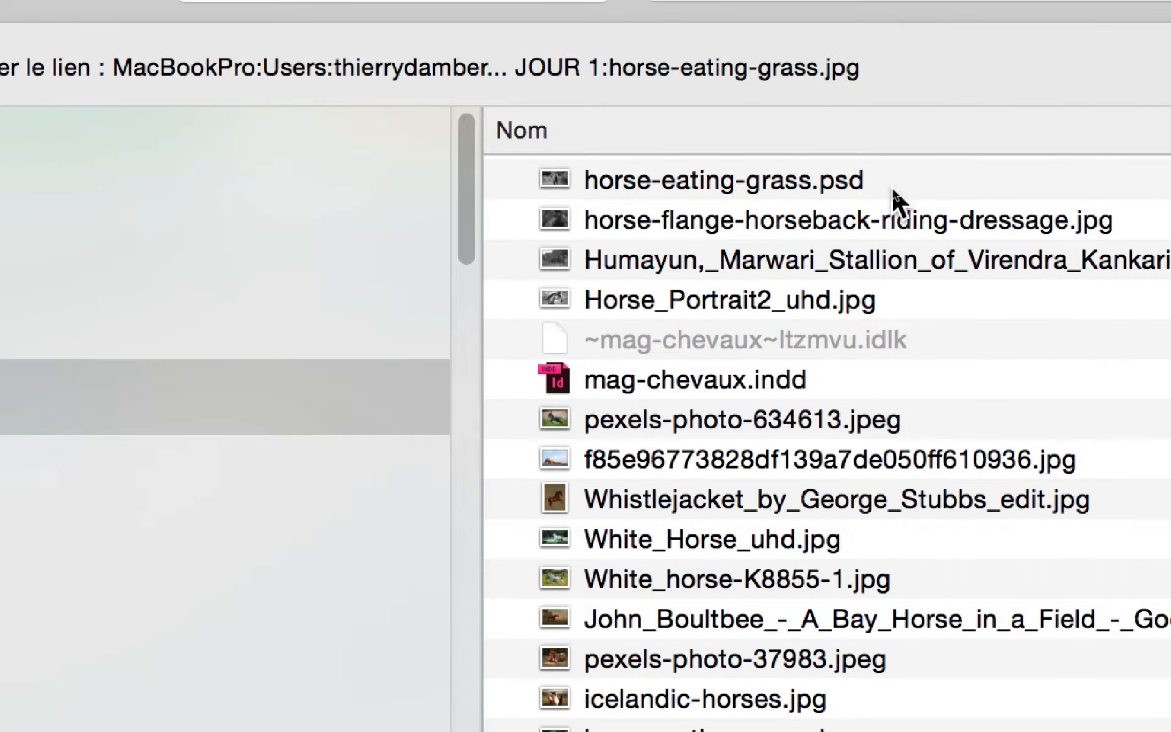
{"action": "left_click", "coordinate": [893, 189]}
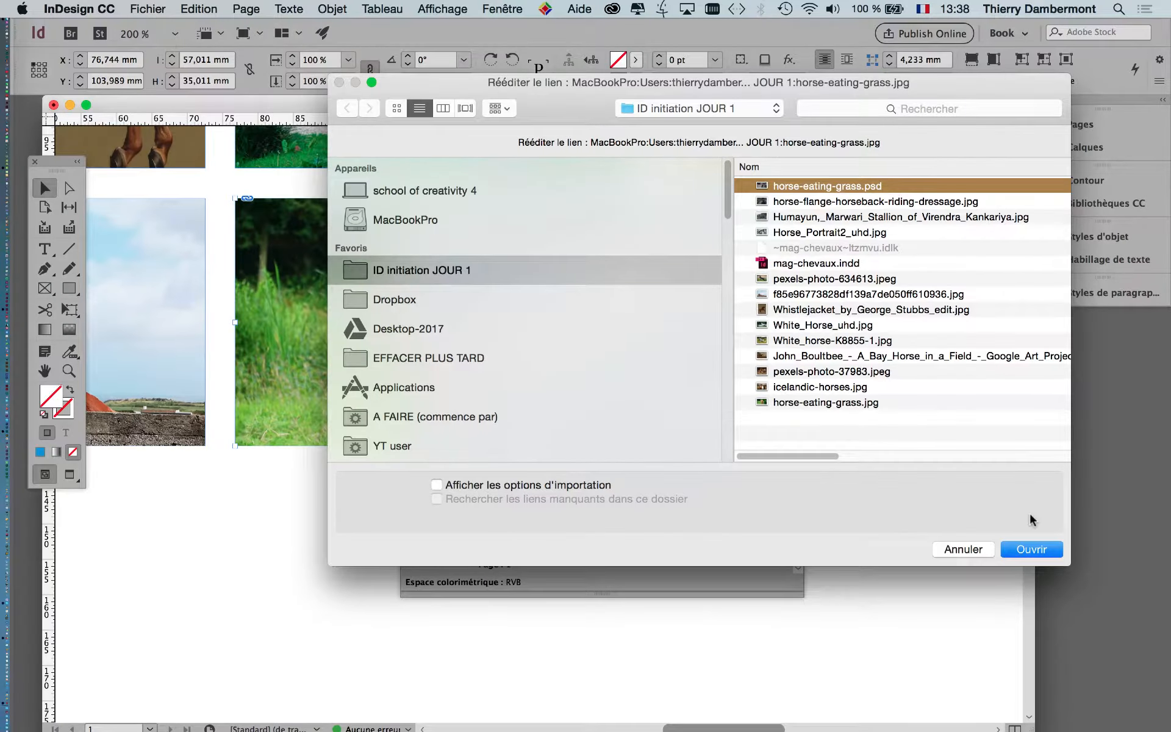
{"action": "left_click", "coordinate": [1040, 551]}
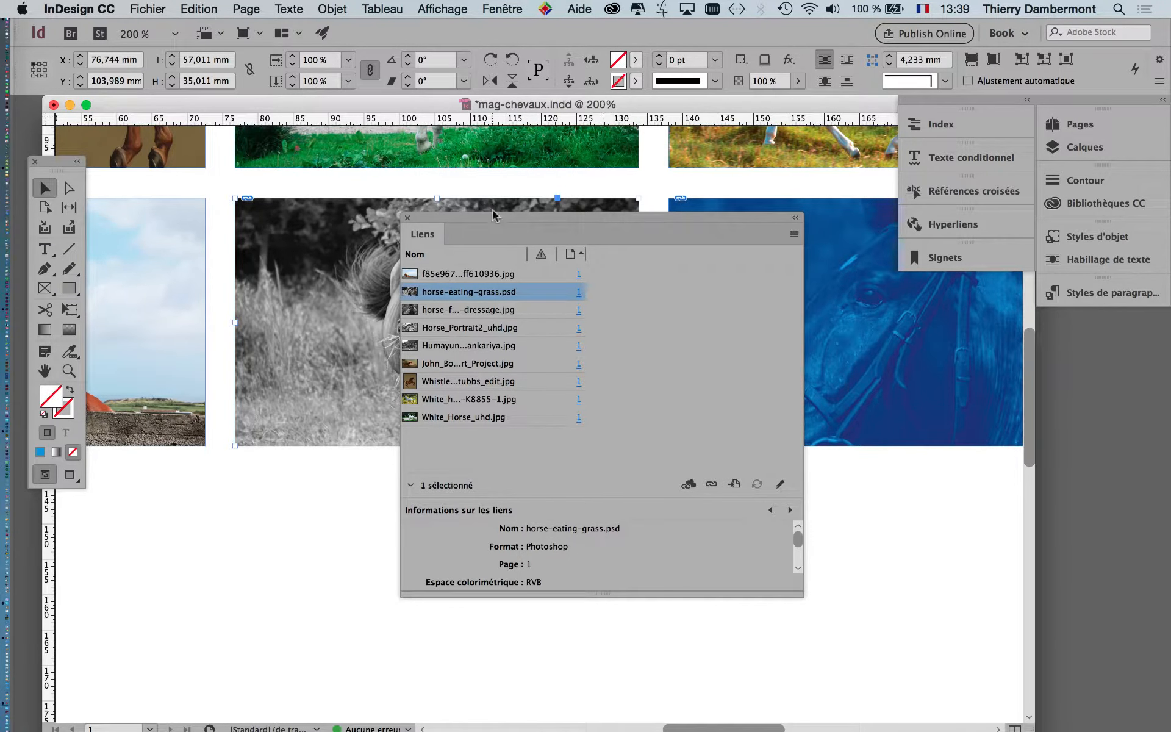
{"action": "left_click_drag", "start_coordinate": [499, 224], "coordinate": [781, 186]}
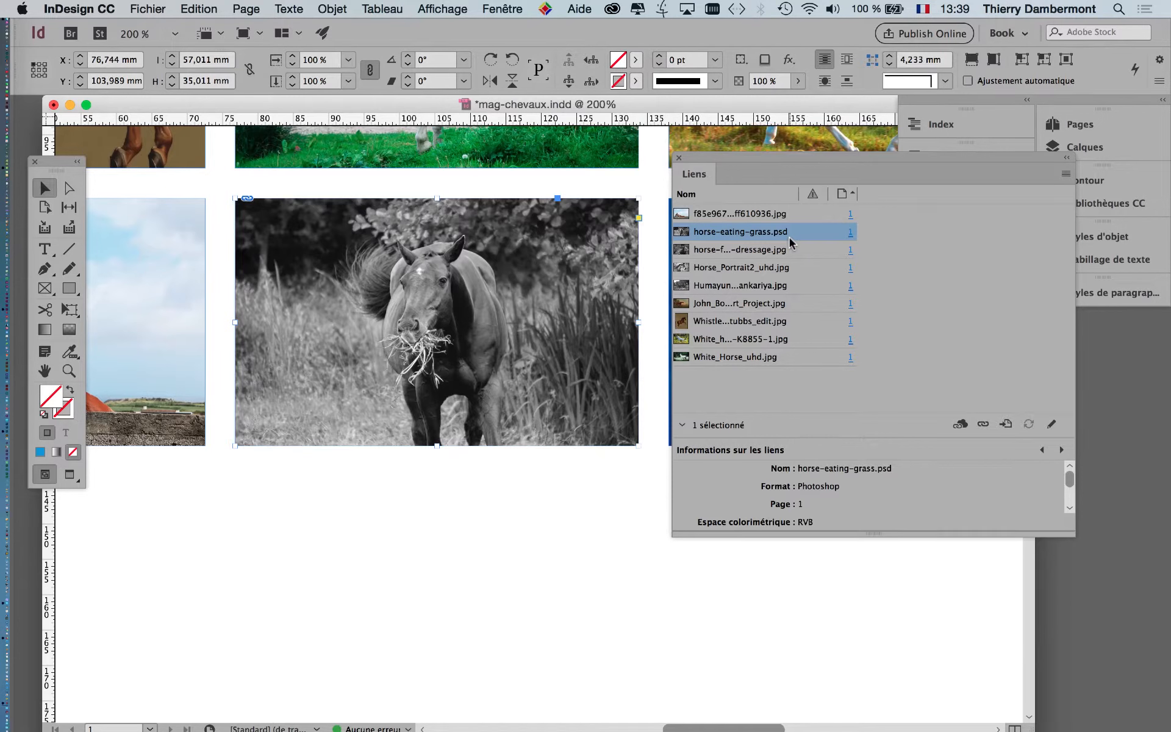
{"action": "left_click_drag", "start_coordinate": [736, 155], "coordinate": [765, 181]}
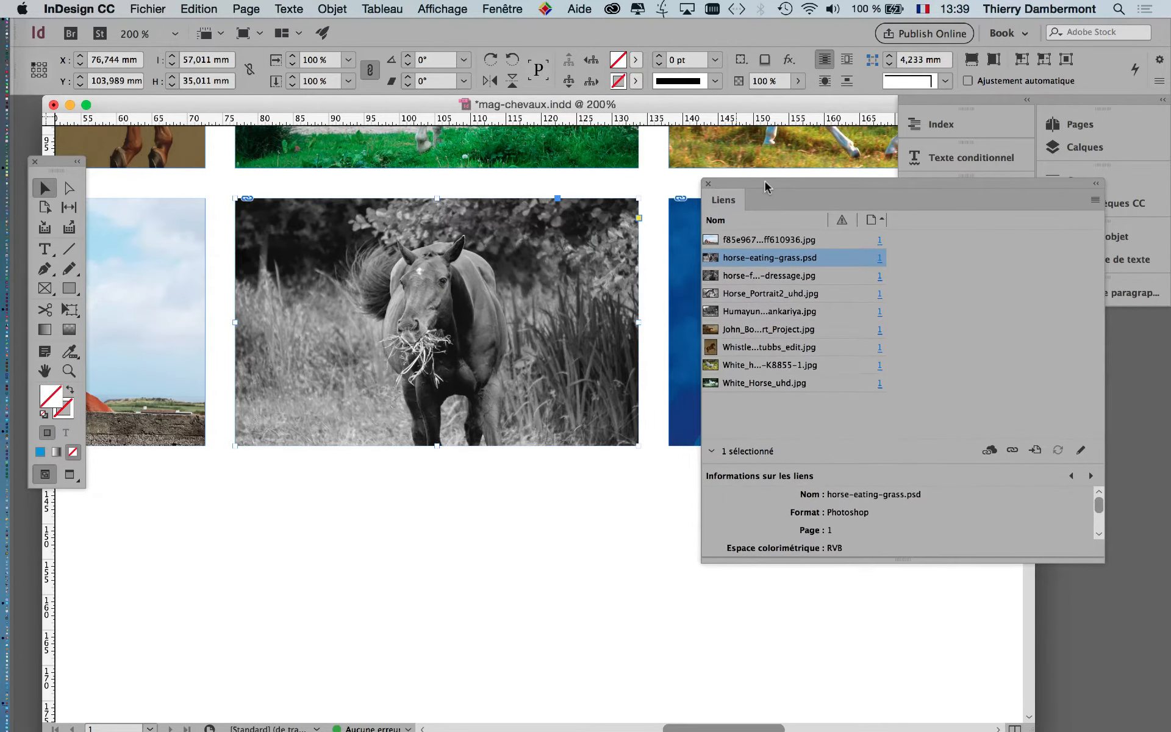